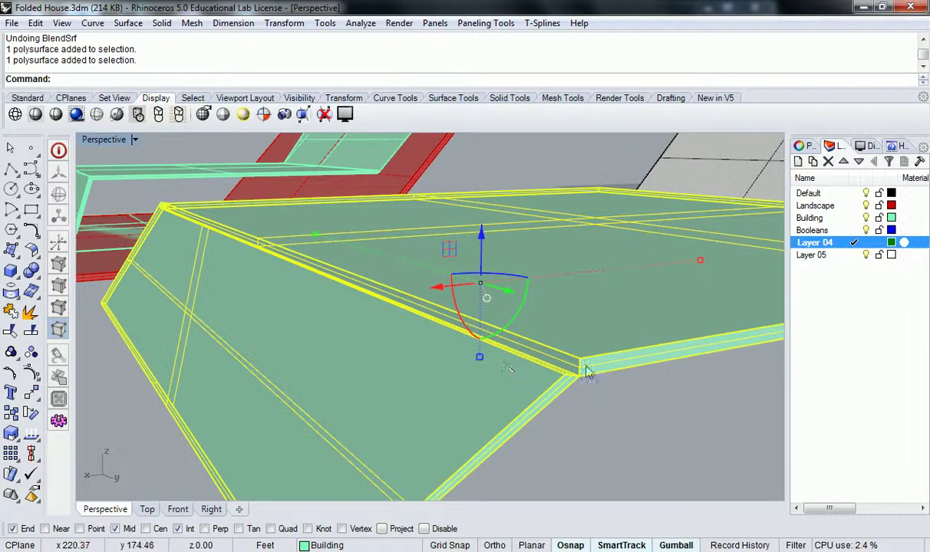
# - Examine the mitred joint where the folded wall slab meets the roof slab, checking which solid belongs to each side
pyautogui.press('Escape')
pyautogui.moveTo(554, 349); pyautogui.dragTo(462, 327, button='right')
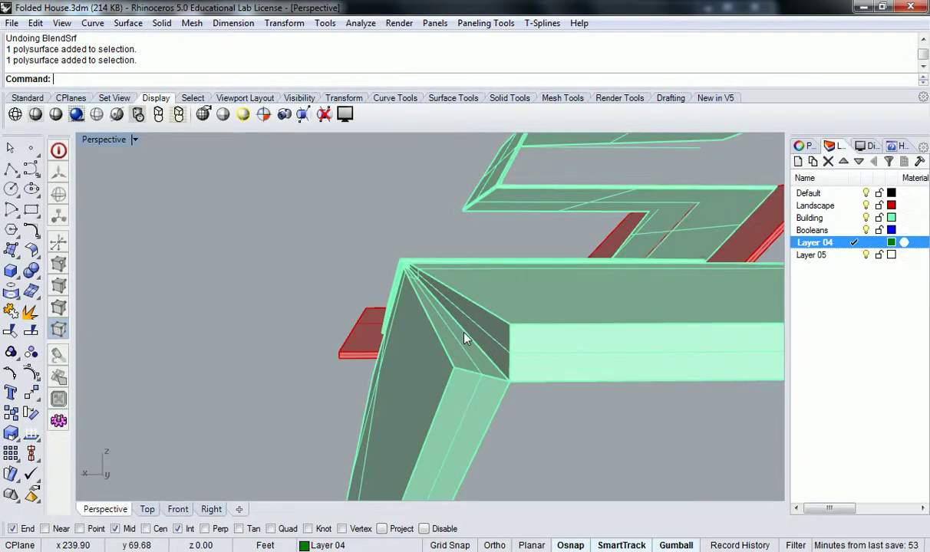
pyautogui.click(464, 337)
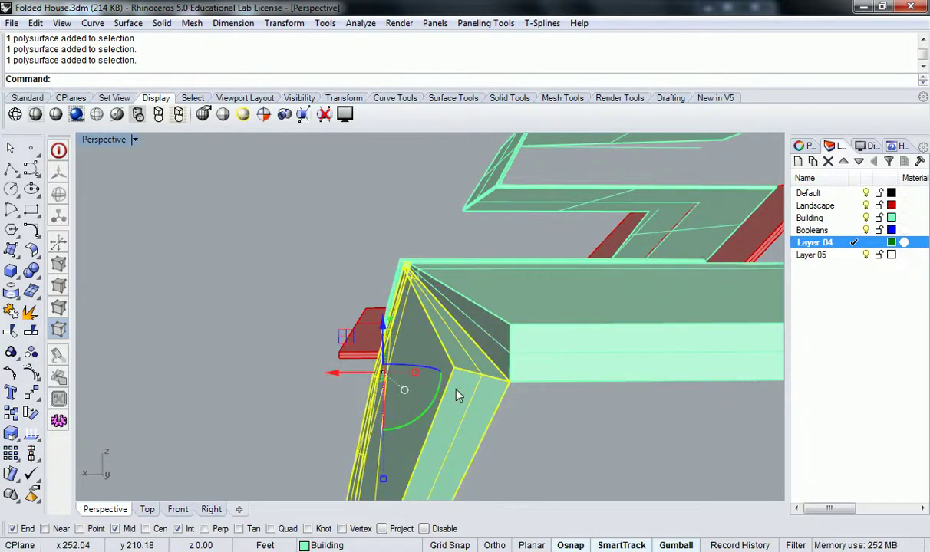
pyautogui.moveTo(457, 395); pyautogui.dragTo(450, 393, button='right')
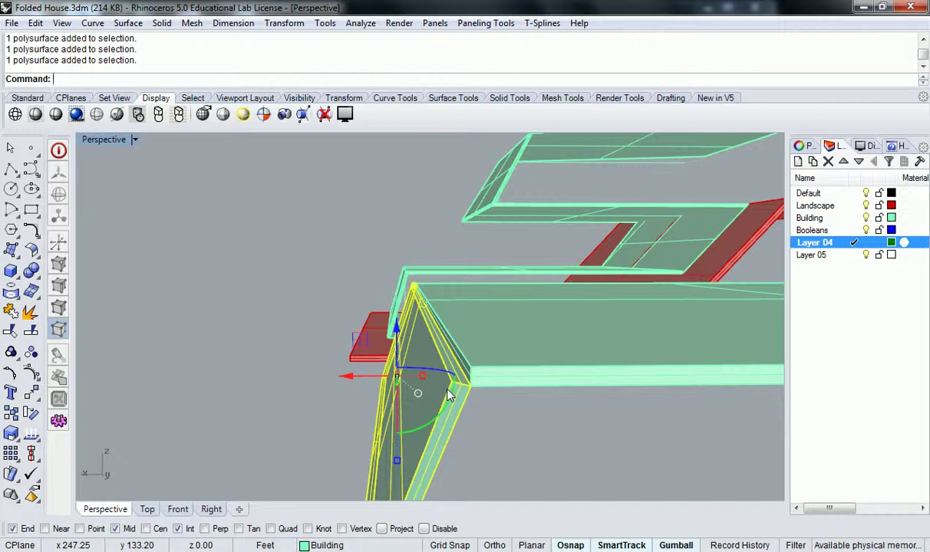
pyautogui.press('Escape')
pyautogui.moveTo(441, 329); pyautogui.dragTo(547, 384, button='right')
pyautogui.moveTo(470, 383); pyautogui.dragTo(476, 349, button='right')
pyautogui.scroll(2, 475, 349)
pyautogui.click(512, 363)
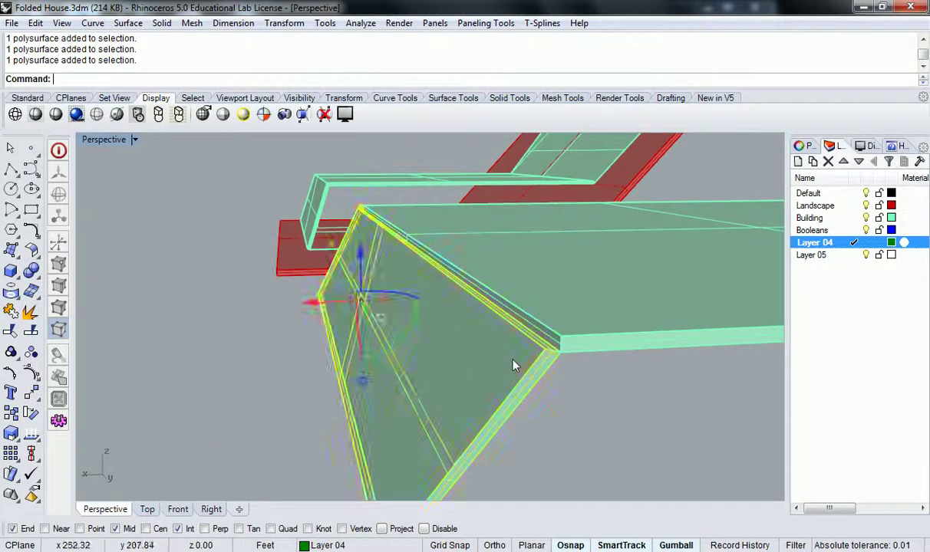
pyautogui.click(571, 373)
pyautogui.moveTo(571, 379); pyautogui.dragTo(524, 349, button='right')
pyautogui.click(533, 359)
pyautogui.press('Escape')
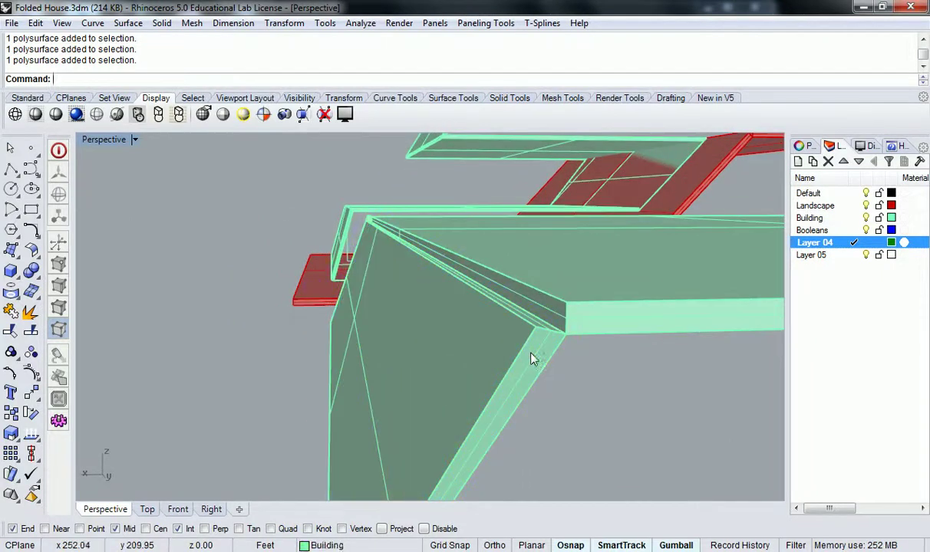
# - Try to mirror the wall slab across a plane along its mitred edge
pyautogui.write('mirror')
pyautogui.press('Return')
pyautogui.click(534, 359)
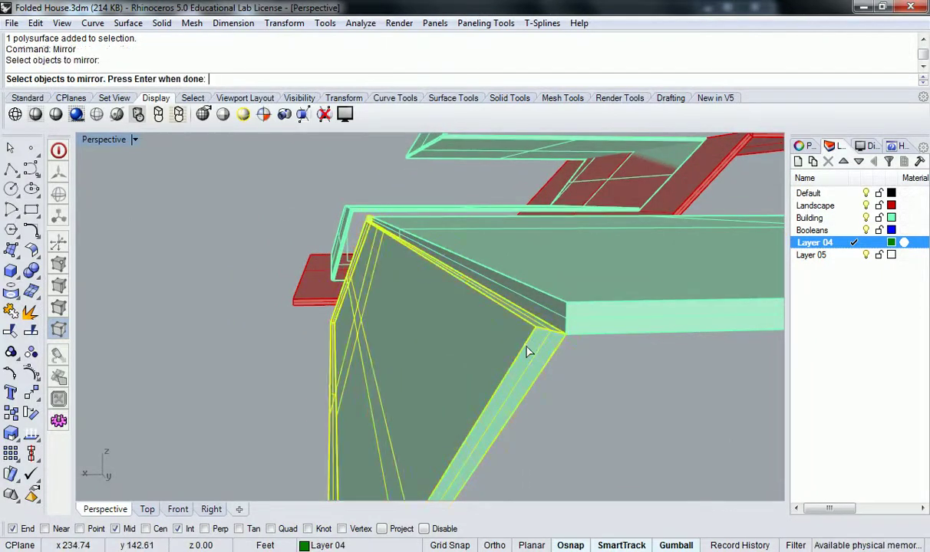
pyautogui.press('Return')
pyautogui.click(535, 332)
pyautogui.moveTo(537, 327); pyautogui.dragTo(627, 348, button='right')
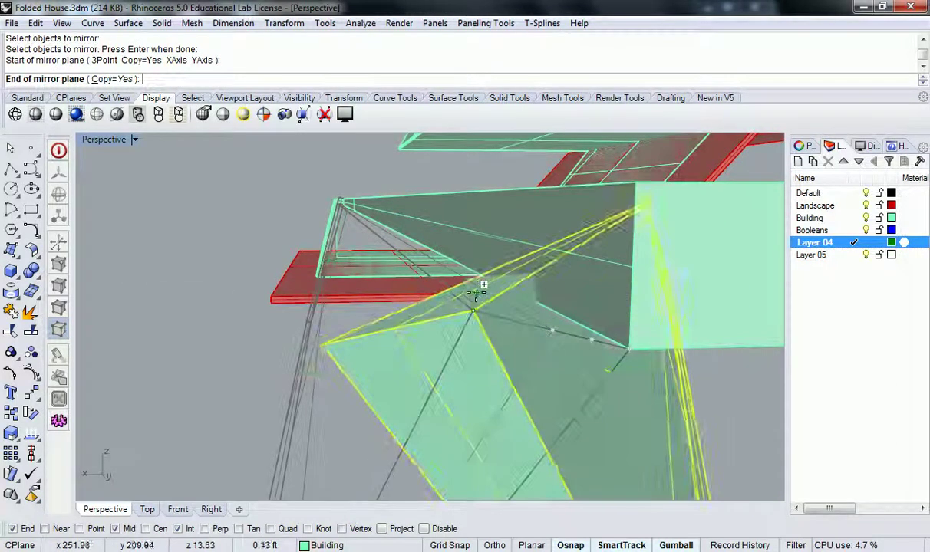
pyautogui.click(343, 204)
pyautogui.moveTo(493, 291); pyautogui.dragTo(456, 295, button='right')
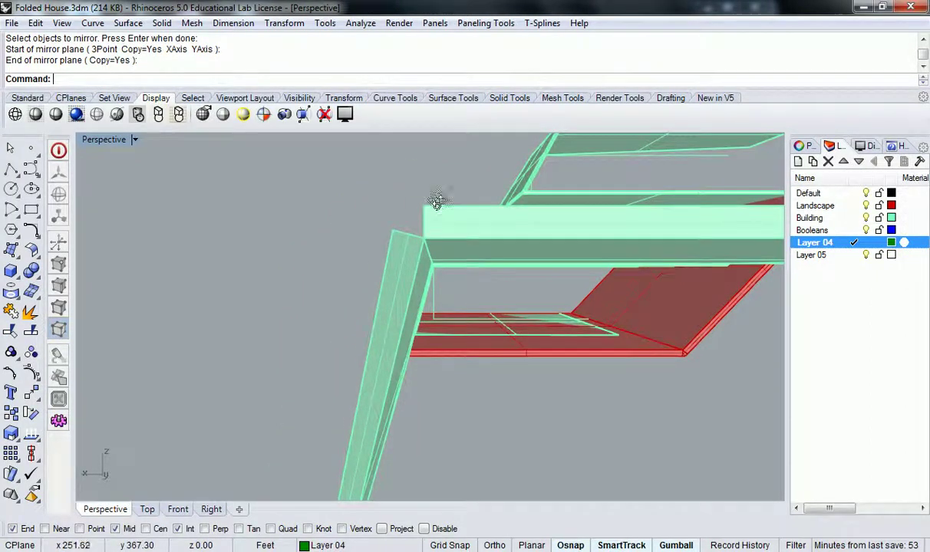
pyautogui.moveTo(435, 200); pyautogui.dragTo(537, 315, button='right')
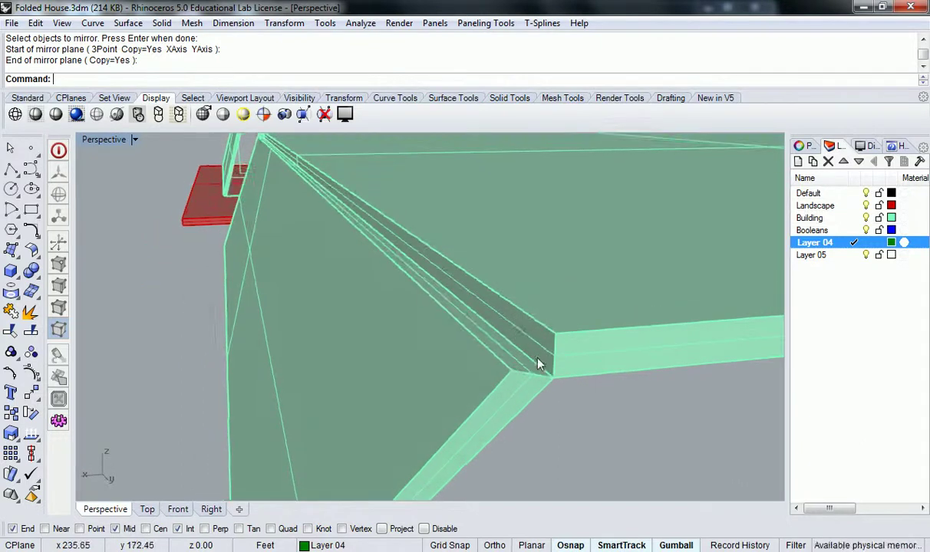
pyautogui.moveTo(538, 364); pyautogui.dragTo(528, 330, button='right')
pyautogui.press('Return')
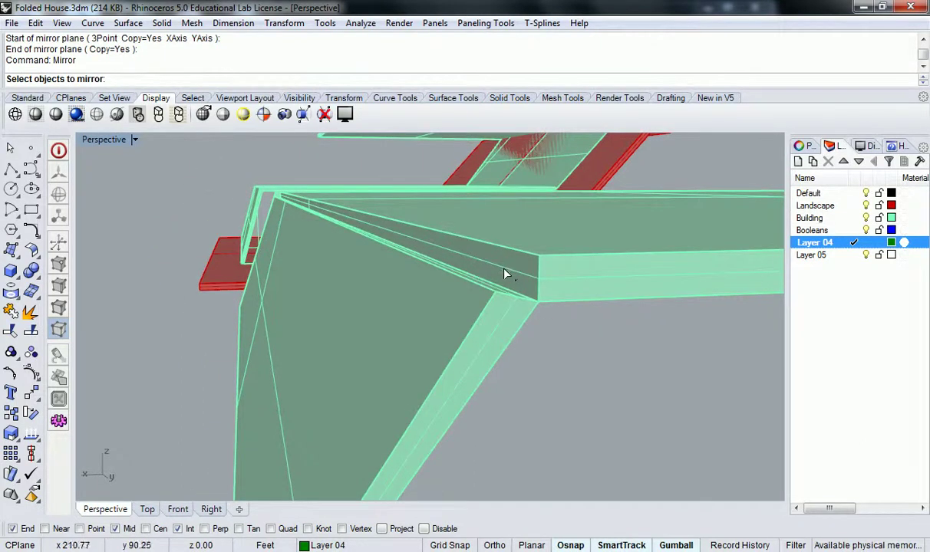
pyautogui.click(505, 274)
pyautogui.moveTo(505, 274); pyautogui.dragTo(494, 245, button='right')
pyautogui.press('Escape')
# - Extrude the roof slab's mitred end face outward by about 10 ft past the wall corner using ExtrudeSrf
pyautogui.click(424, 266)
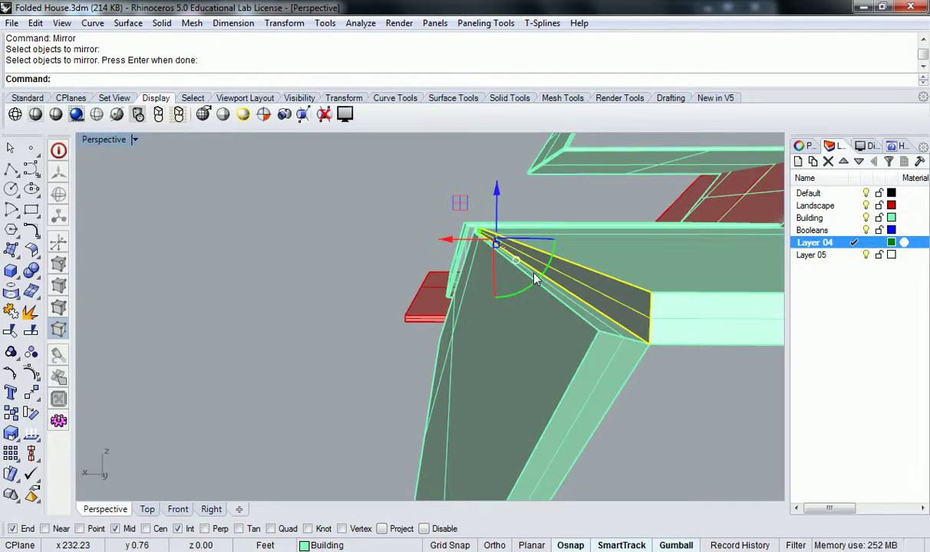
pyautogui.moveTo(597, 282); pyautogui.dragTo(477, 307, button='right')
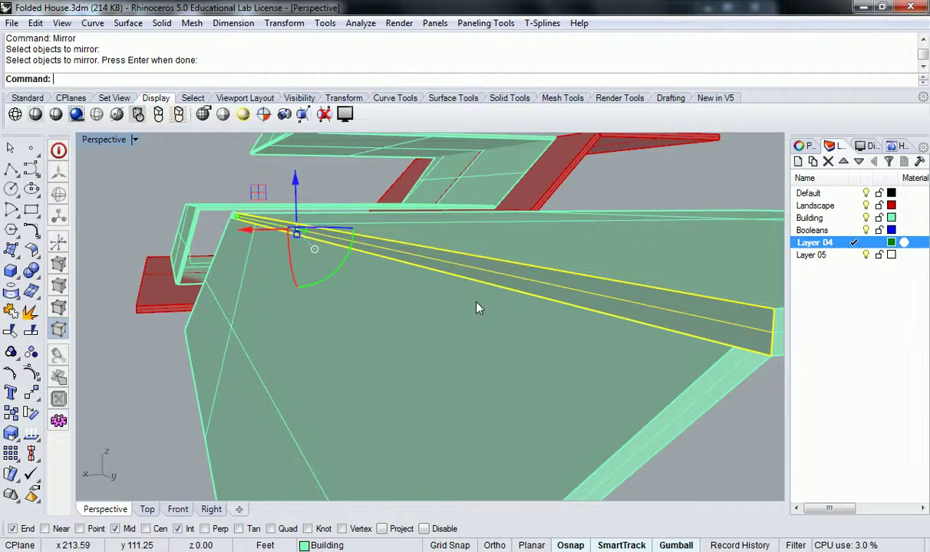
pyautogui.write('Extrude')
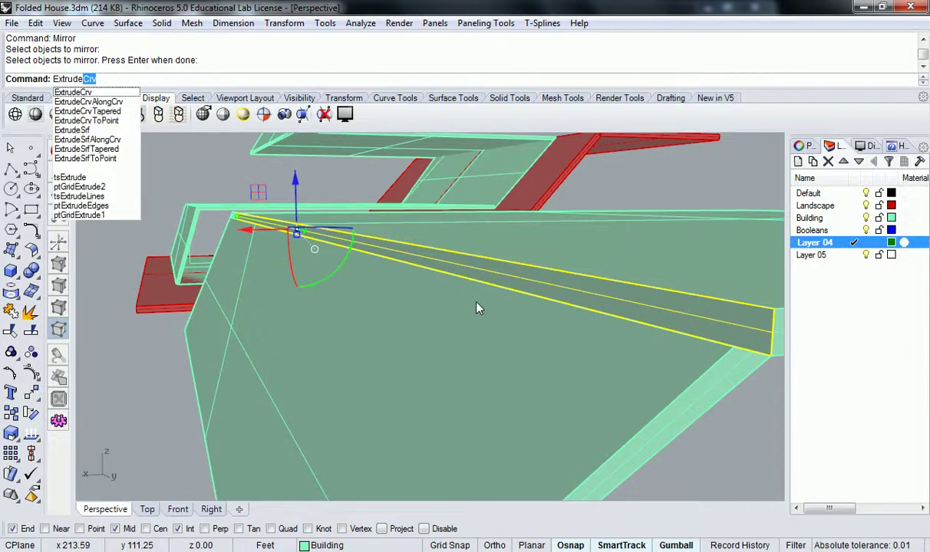
pyautogui.write('S')
pyautogui.press('Return')
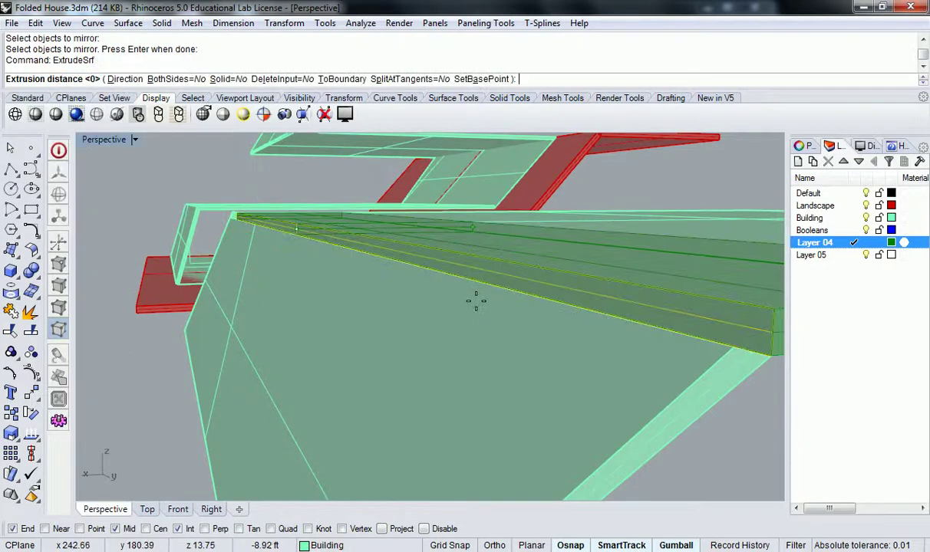
pyautogui.scroll(-2, 476, 301)
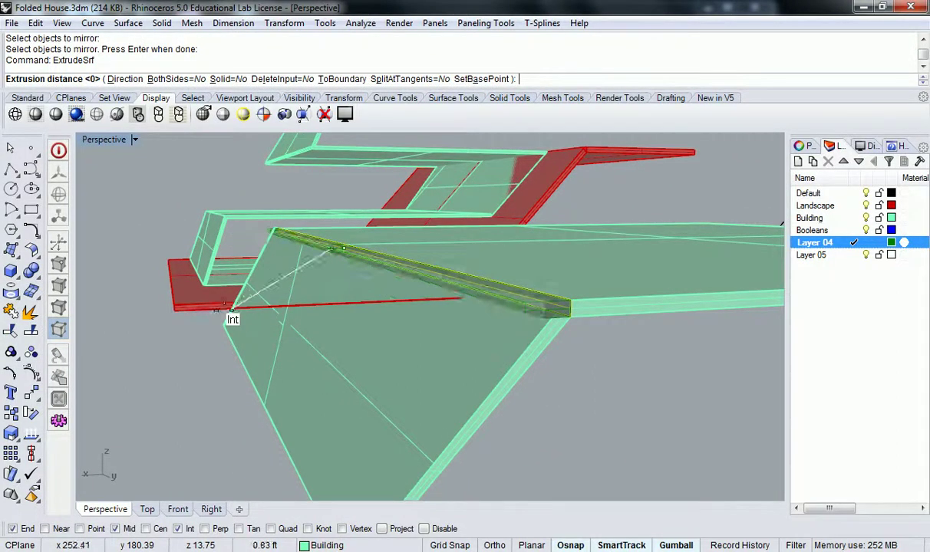
pyautogui.click(182, 355)
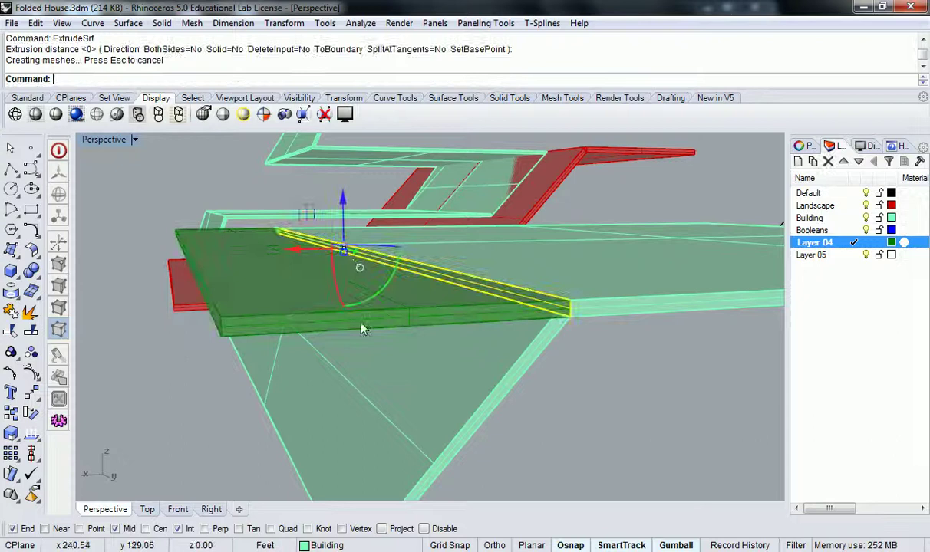
pyautogui.moveTo(575, 318); pyautogui.dragTo(495, 353, button='right')
pyautogui.press('Escape')
# - Examine how the new roof extension lines up with the roof slab and overlaps the wall's mitred corner
pyautogui.scroll(-6, 495, 353)
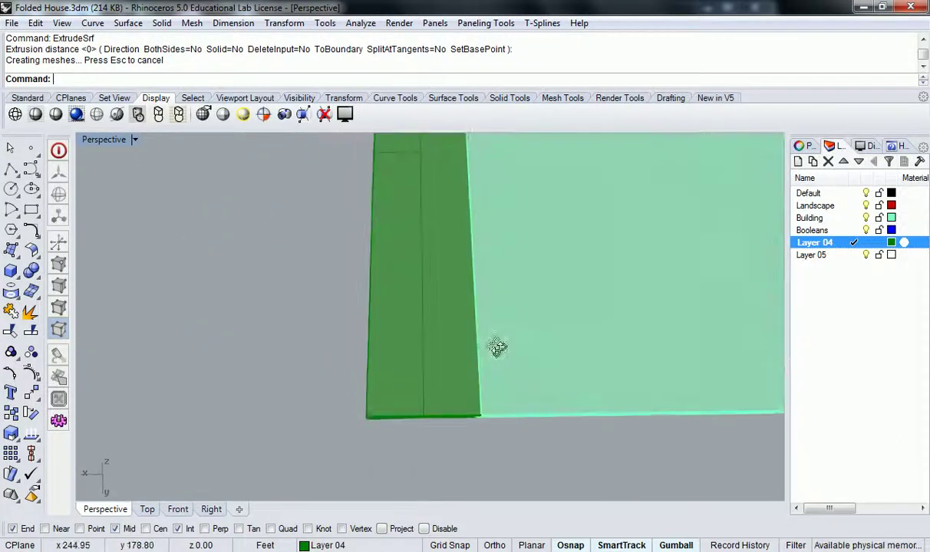
pyautogui.click(456, 247)
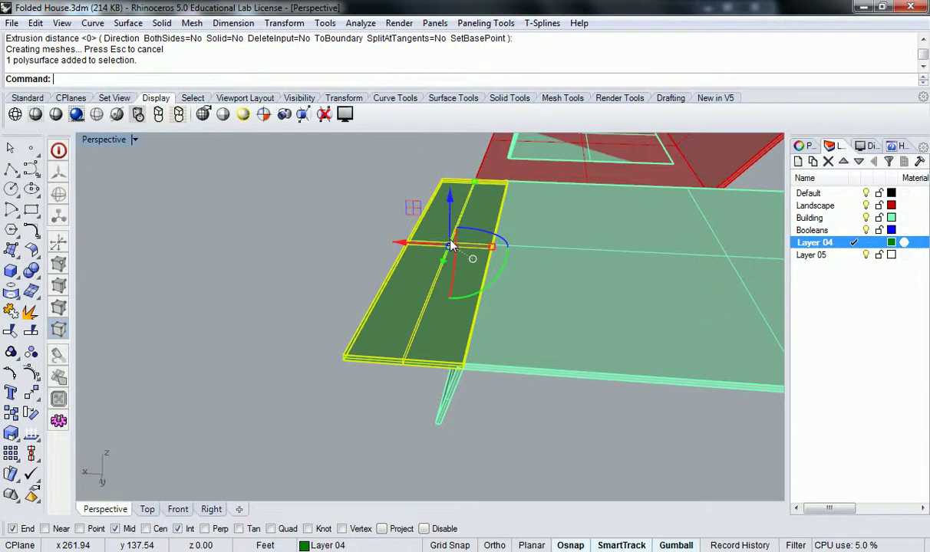
pyautogui.press('Escape')
pyautogui.moveTo(462, 330); pyautogui.dragTo(515, 299, button='right')
pyautogui.click(535, 299)
pyautogui.click(556, 429)
pyautogui.moveTo(557, 429); pyautogui.dragTo(536, 310, button='right')
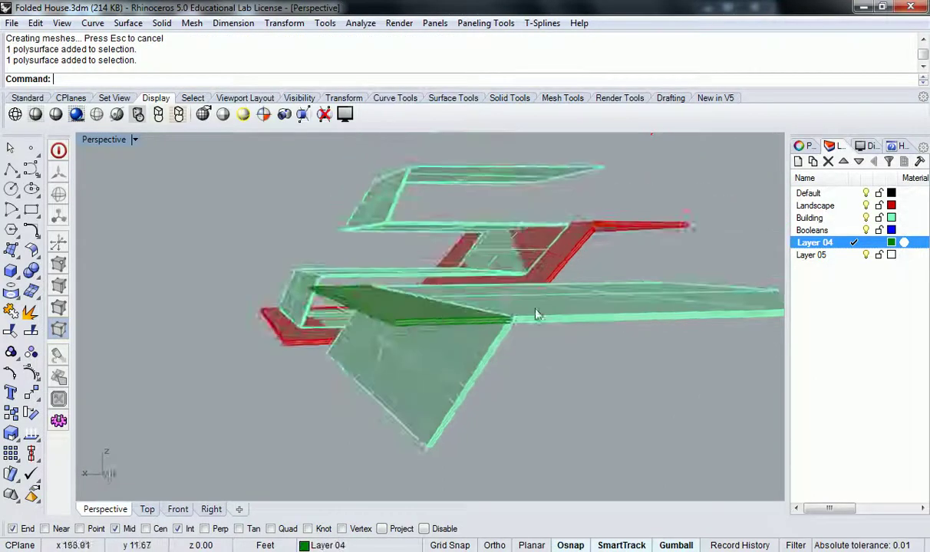
pyautogui.scroll(8, 537, 315)
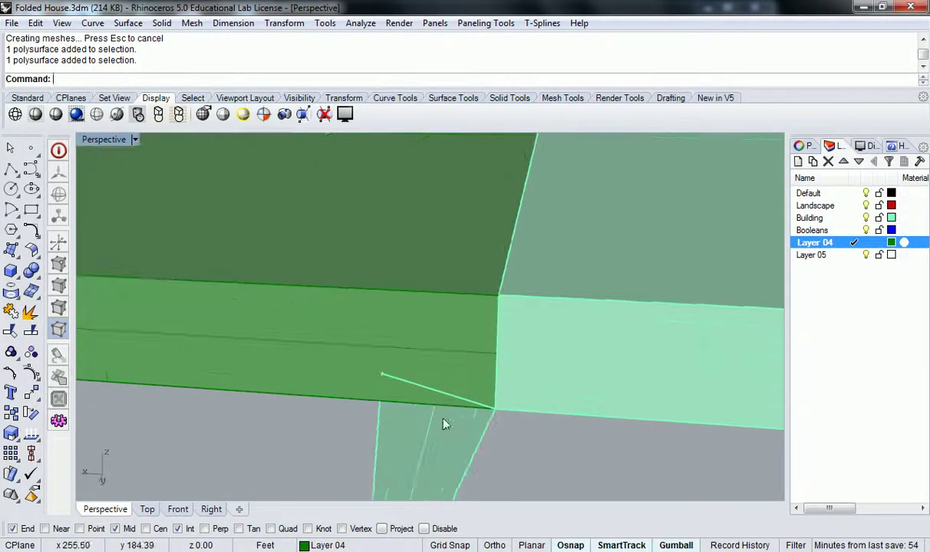
# - Display the model in Wireframe and extrude the wall slab's mitred end face upward by about 4 ft using ExtrudeSrf
pyautogui.click(15, 113)
pyautogui.moveTo(492, 343); pyautogui.dragTo(634, 326, button='right')
pyautogui.click(258, 338)
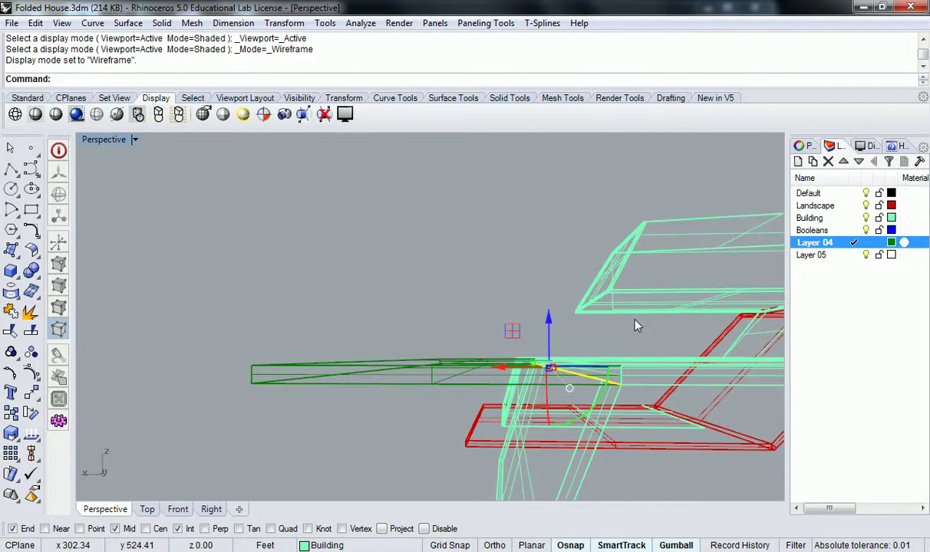
pyautogui.moveTo(635, 326); pyautogui.dragTo(611, 367, button='right')
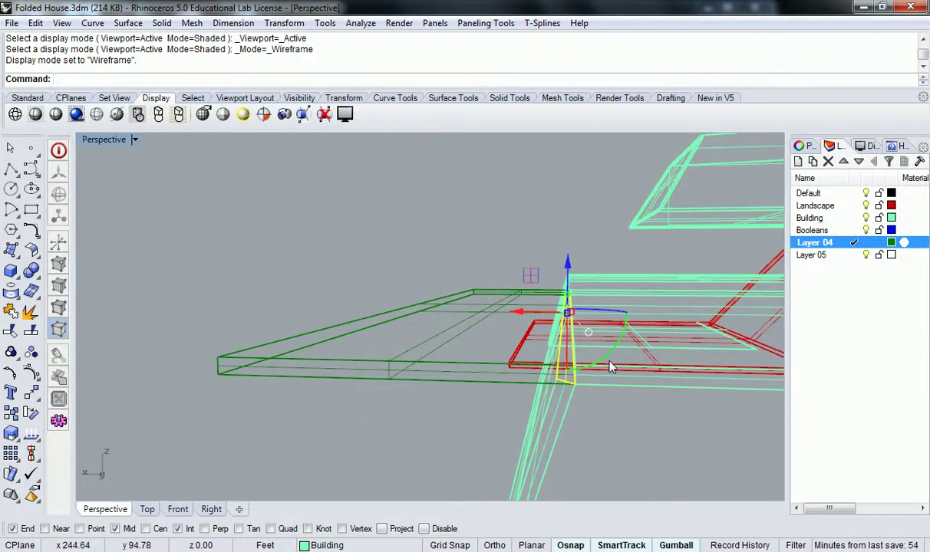
pyautogui.write('Extru')
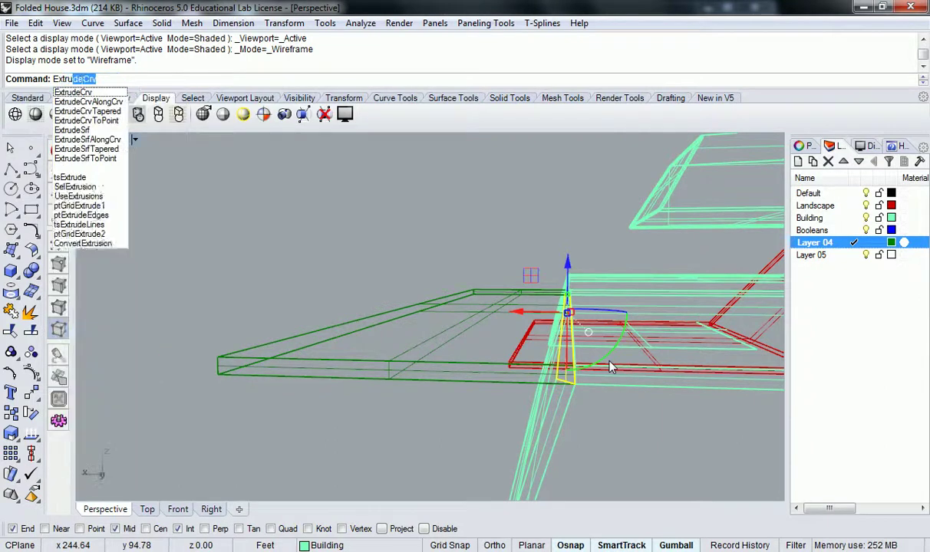
pyautogui.write('deS')
pyautogui.press('Return')
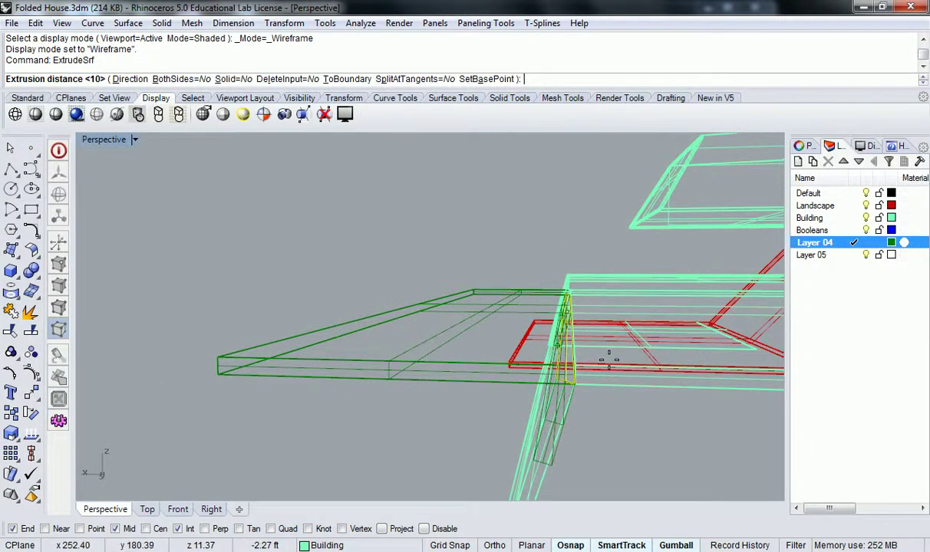
pyautogui.moveTo(610, 231); pyautogui.dragTo(608, 218, button='right')
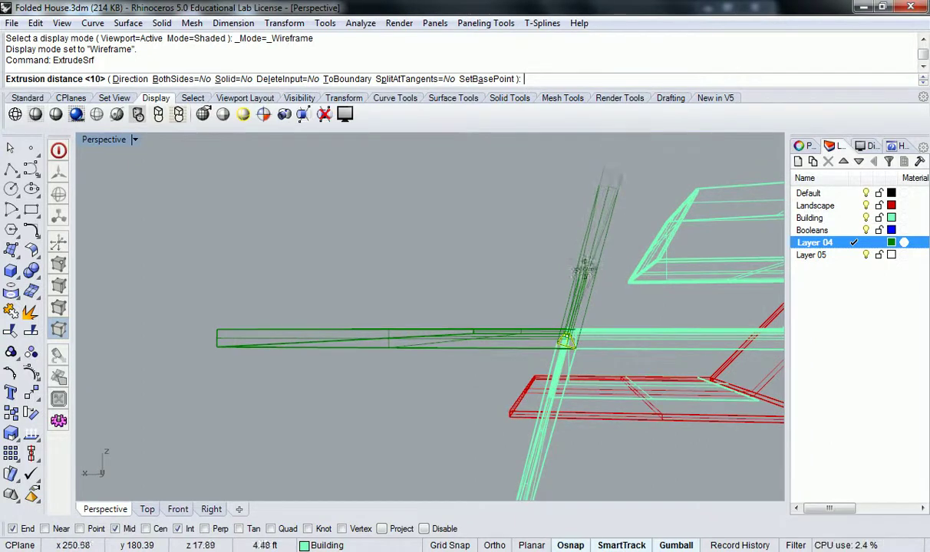
pyautogui.click(583, 272)
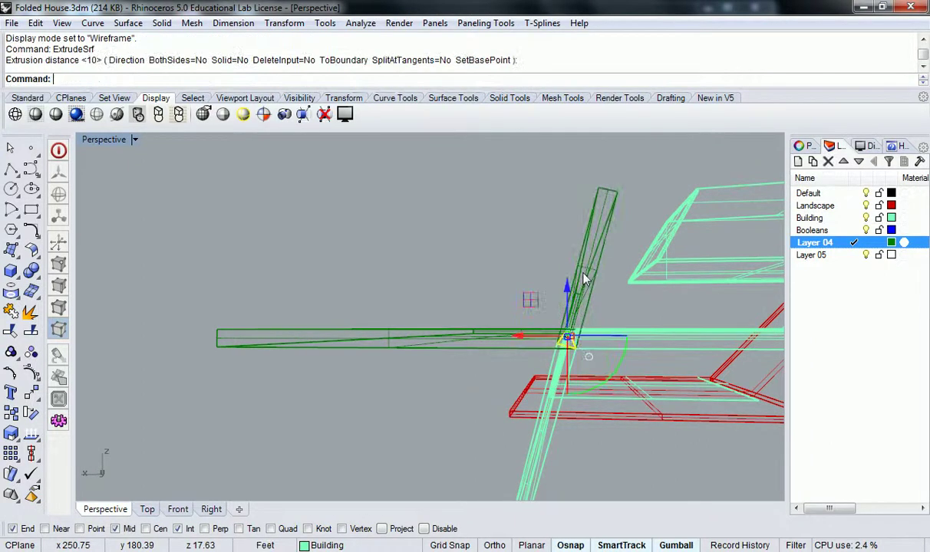
# - Return the perspective view to Shaded display to check the two extrusions
pyautogui.moveTo(587, 276); pyautogui.dragTo(693, 401, button='right')
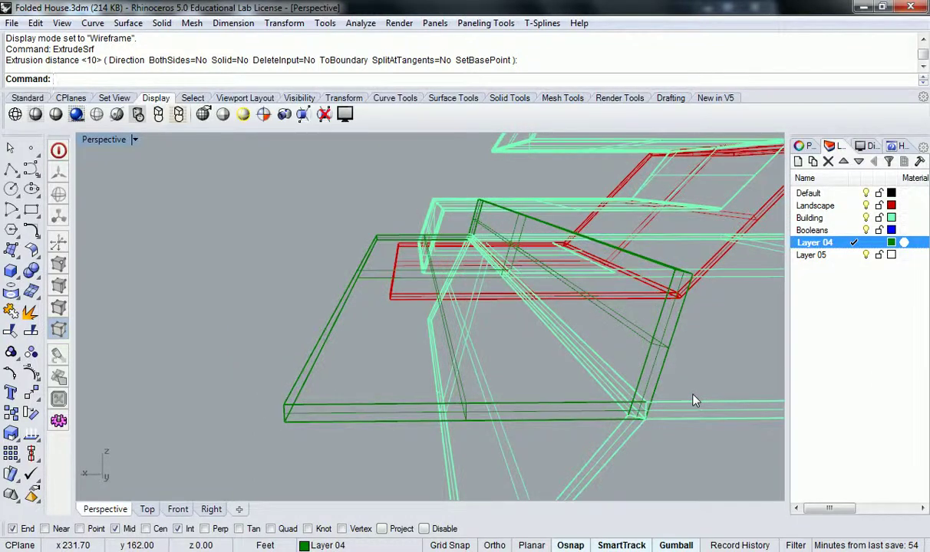
pyautogui.moveTo(693, 400); pyautogui.dragTo(650, 307, button='right')
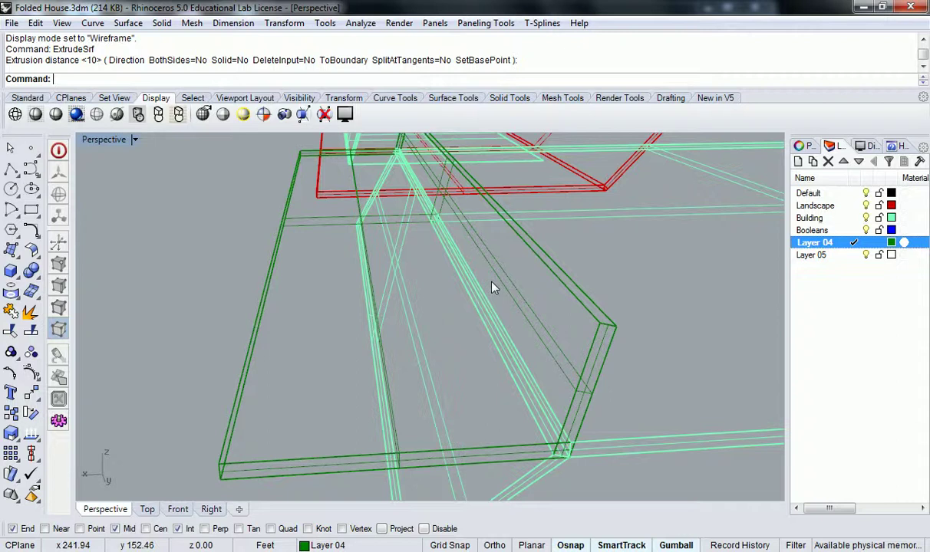
pyautogui.moveTo(494, 288); pyautogui.dragTo(530, 353, button='right')
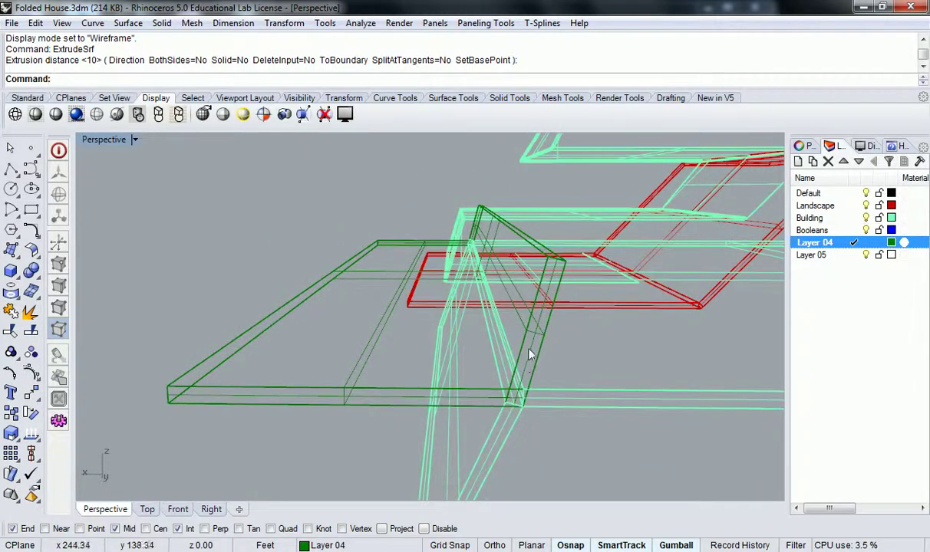
pyautogui.moveTo(477, 247); pyautogui.dragTo(353, 309, button='right')
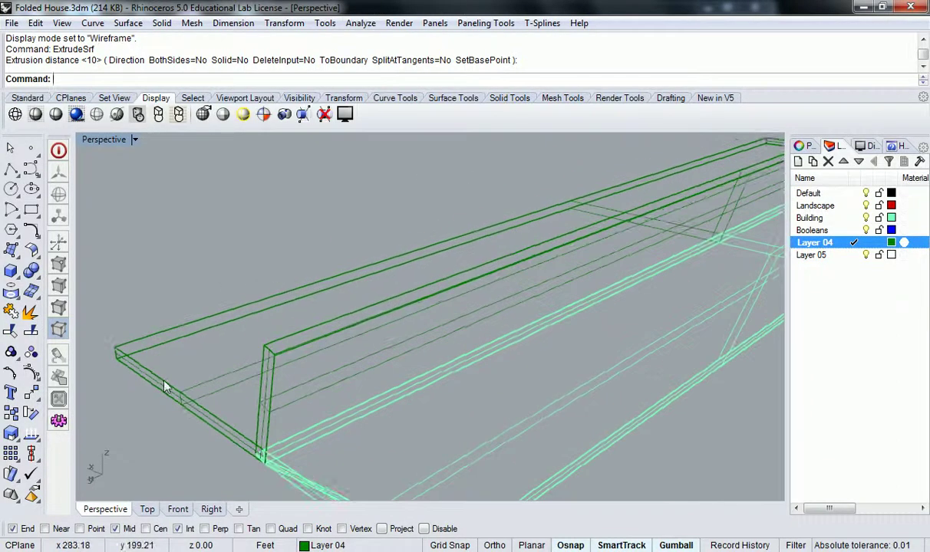
pyautogui.click(14, 114)
pyautogui.click(36, 114)
# - Examine the corner where the two extrusions cross each other and meet the roof and wall slabs
pyautogui.moveTo(253, 306)
pyautogui.mouseDown(button='right')
pyautogui.moveTo(297, 332)
pyautogui.moveTo(498, 318)
pyautogui.moveTo(267, 375)
pyautogui.moveTo(644, 237)
pyautogui.moveTo(541, 290)
pyautogui.moveTo(526, 255)
pyautogui.moveTo(547, 277)
pyautogui.moveTo(545, 289)
pyautogui.mouseUp(button='right')
pyautogui.scroll(5, 267, 392)
pyautogui.scroll(-1, 299, 345)
pyautogui.moveTo(473, 352); pyautogui.dragTo(262, 325, button='right')
pyautogui.scroll(12, 262, 324)
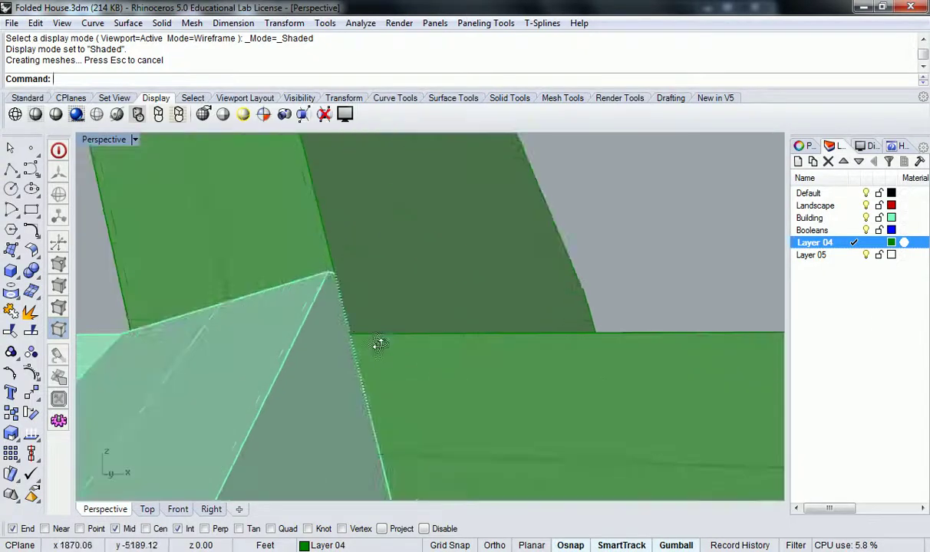
pyautogui.moveTo(379, 344)
pyautogui.mouseDown(button='right')
pyautogui.moveTo(265, 383)
pyautogui.moveTo(442, 292)
pyautogui.moveTo(448, 300)
pyautogui.moveTo(415, 288)
pyautogui.moveTo(553, 285)
pyautogui.moveTo(335, 292)
pyautogui.moveTo(483, 322)
pyautogui.moveTo(413, 297)
pyautogui.moveTo(601, 335)
pyautogui.moveTo(496, 324)
pyautogui.moveTo(394, 344)
pyautogui.mouseUp(button='right')
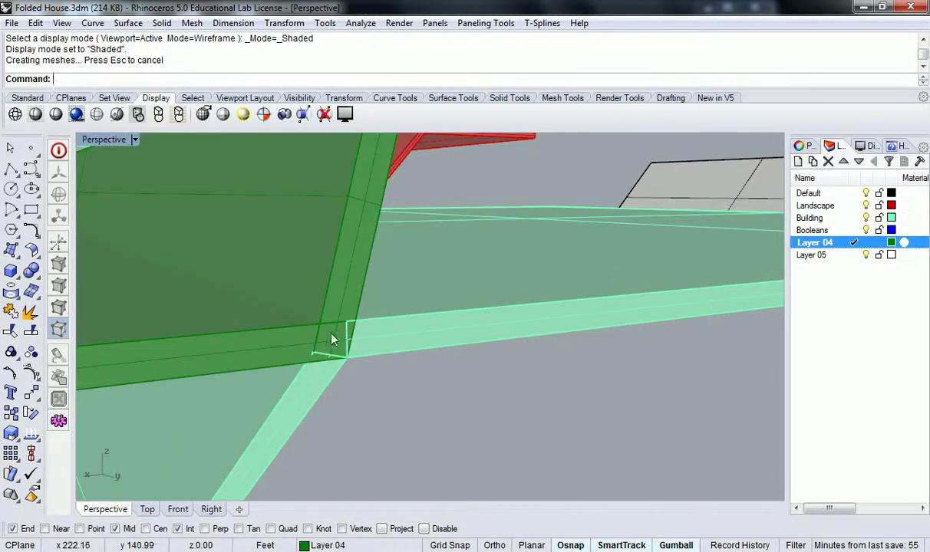
pyautogui.scroll(3, 337, 342)
pyautogui.scroll(1, 344, 346)
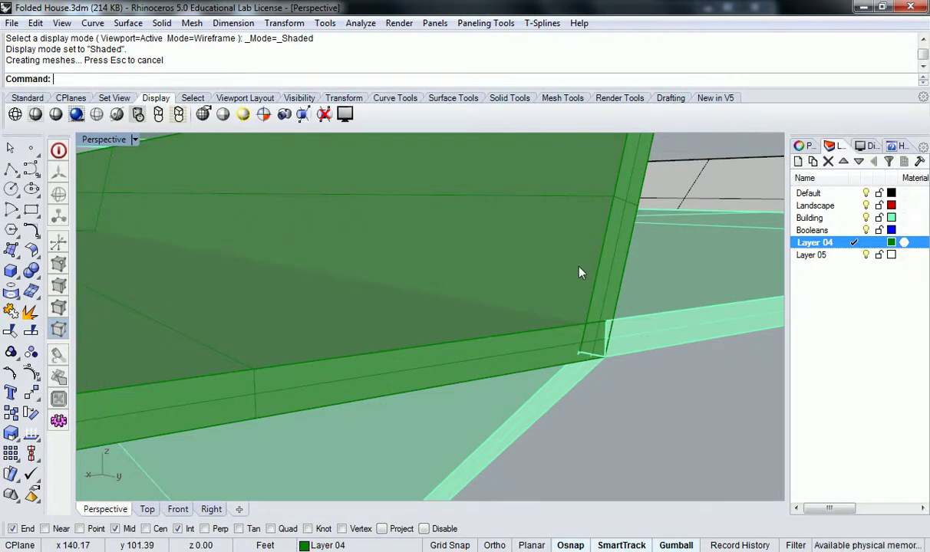
# - Select the two crossing extrusions and review their overlap at the corner within the whole folded structure
pyautogui.click(600, 253)
pyautogui.keyDown('shift'); pyautogui.click(531, 351); pyautogui.keyUp('shift')
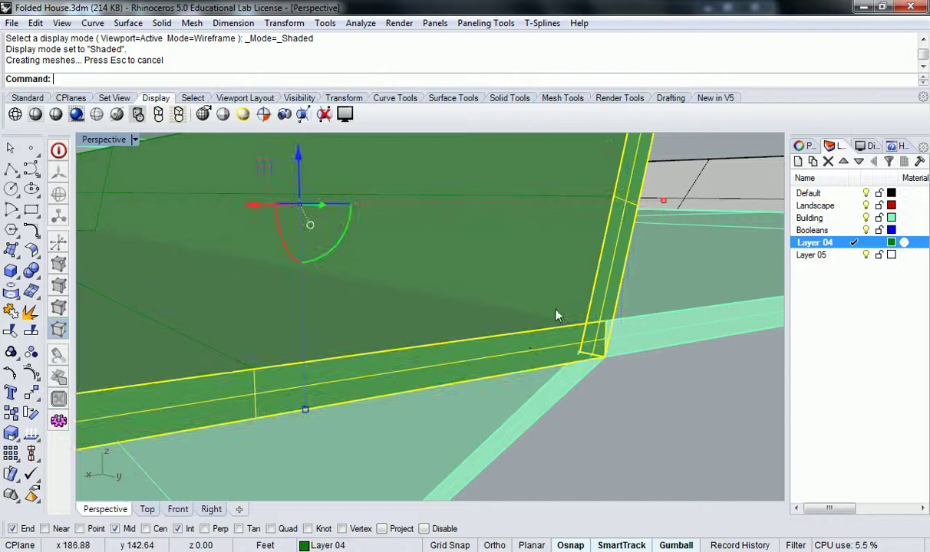
pyautogui.scroll(-5, 557, 316)
pyautogui.moveTo(507, 299); pyautogui.dragTo(556, 316)
pyautogui.moveTo(556, 315); pyautogui.dragTo(552, 372, button='right')
pyautogui.click(551, 371)
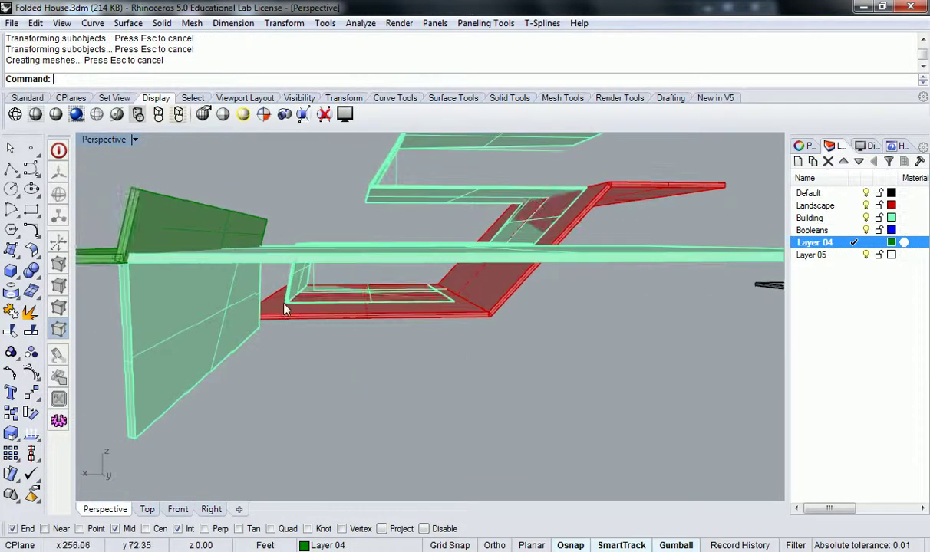
# - Try a Boolean intersection of the horizontal roof extrusion with the upright wall extrusion at the shared corner
pyautogui.keyDown('shift'); pyautogui.moveTo(253, 277); pyautogui.dragTo(493, 304, button='right'); pyautogui.keyUp('shift')
pyautogui.scroll(3, 402, 326)
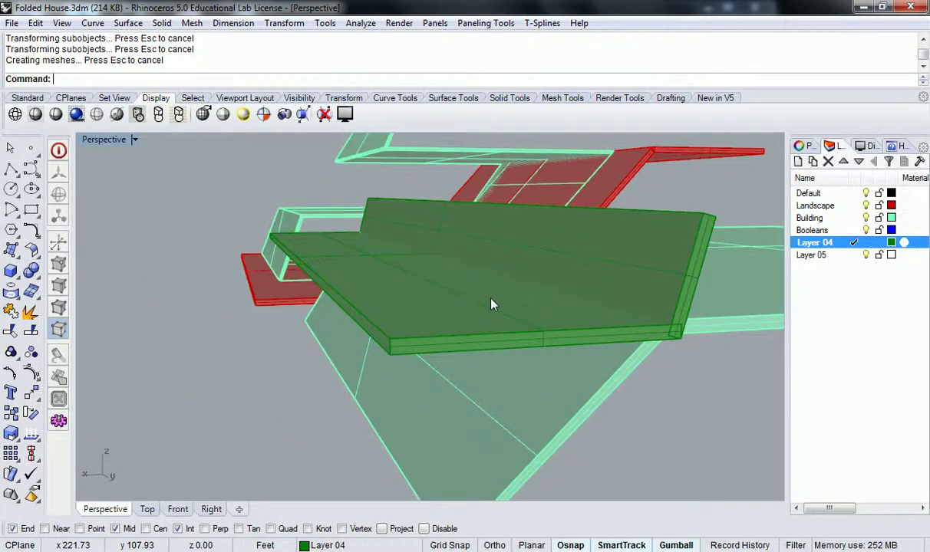
pyautogui.moveTo(567, 302); pyautogui.dragTo(408, 226, button='right')
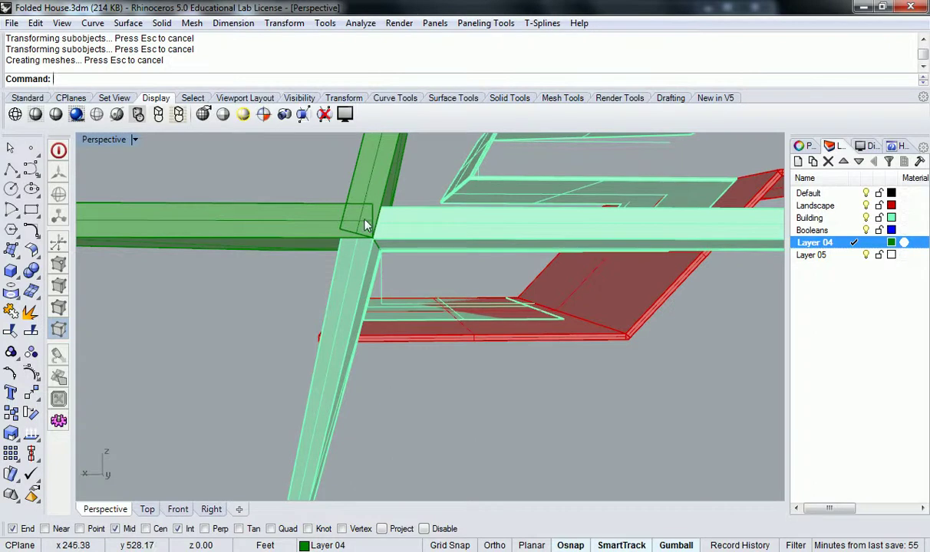
pyautogui.click(30, 270)
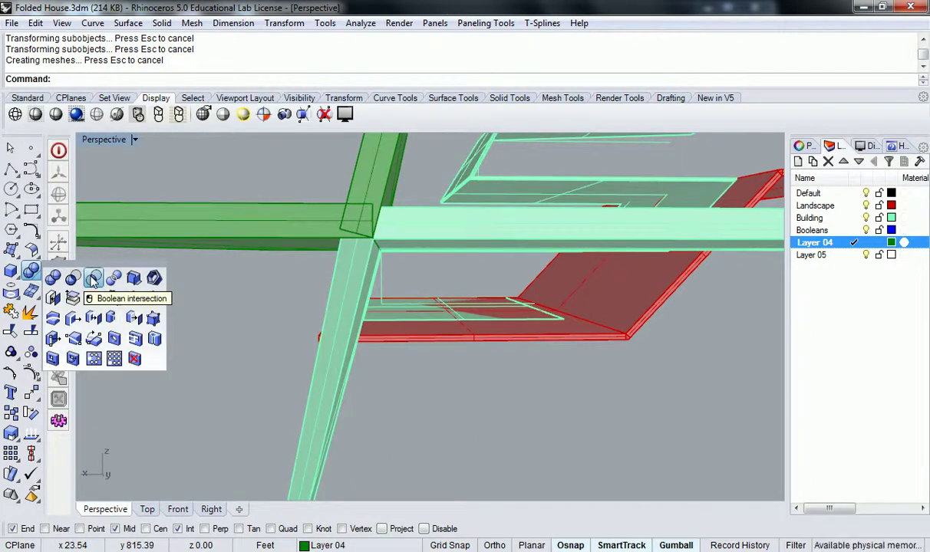
pyautogui.click(93, 279)
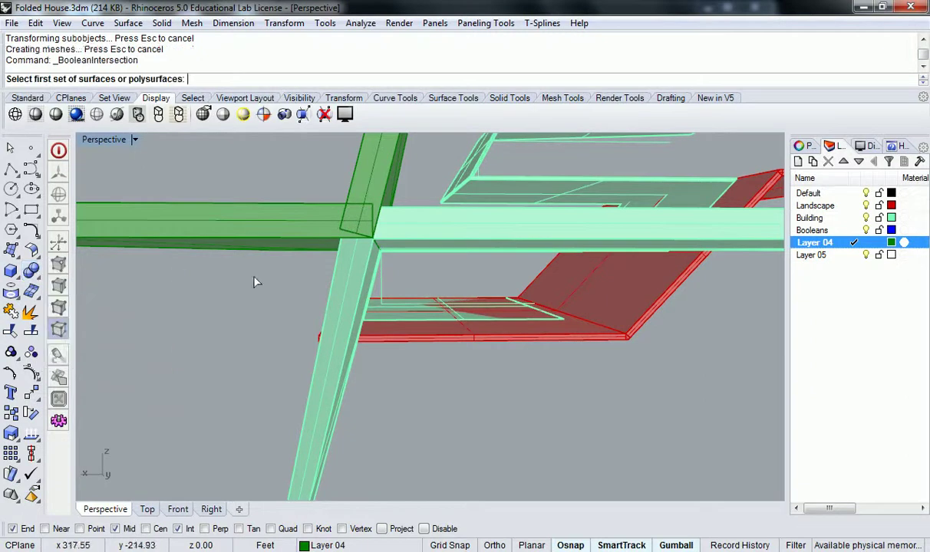
pyautogui.click(239, 223)
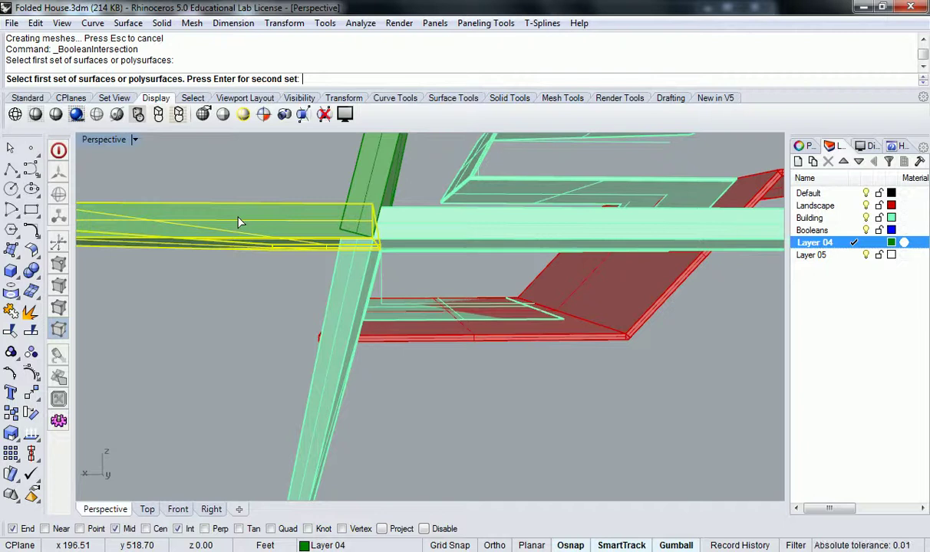
pyautogui.press('Return')
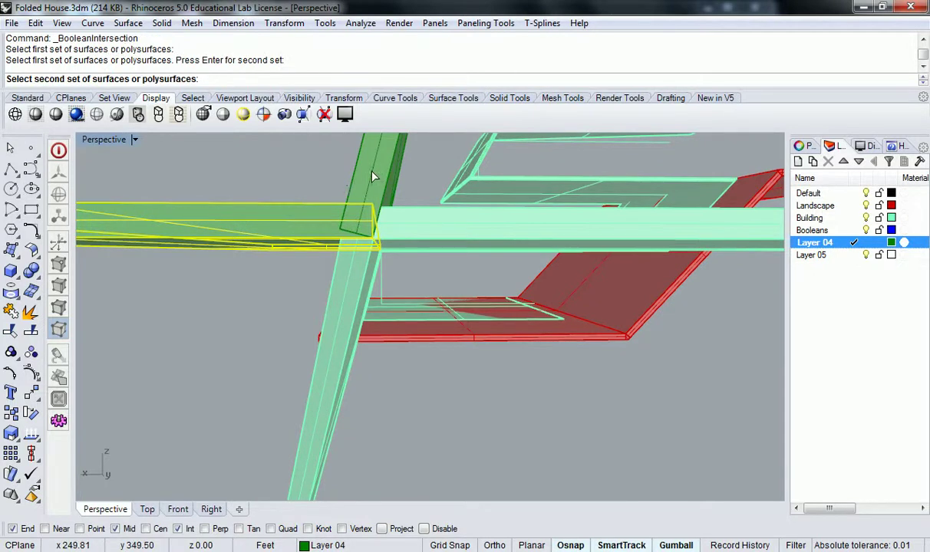
pyautogui.click(374, 176)
pyautogui.press('Return')
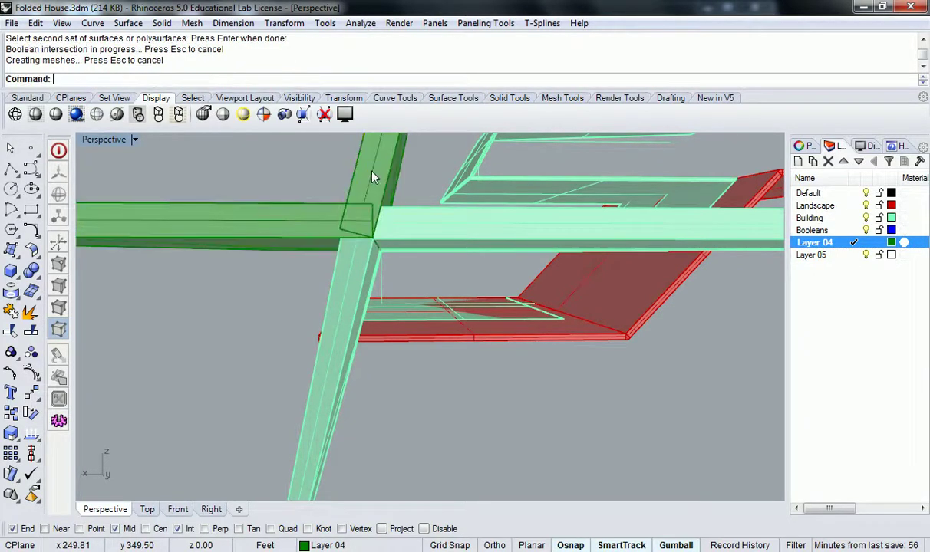
# - Inspect the intersected solid at the corner of the two extrusions, and undo the Boolean intersection
pyautogui.keyDown('shift'); pyautogui.moveTo(339, 205); pyautogui.dragTo(500, 305, button='right'); pyautogui.keyUp('shift')
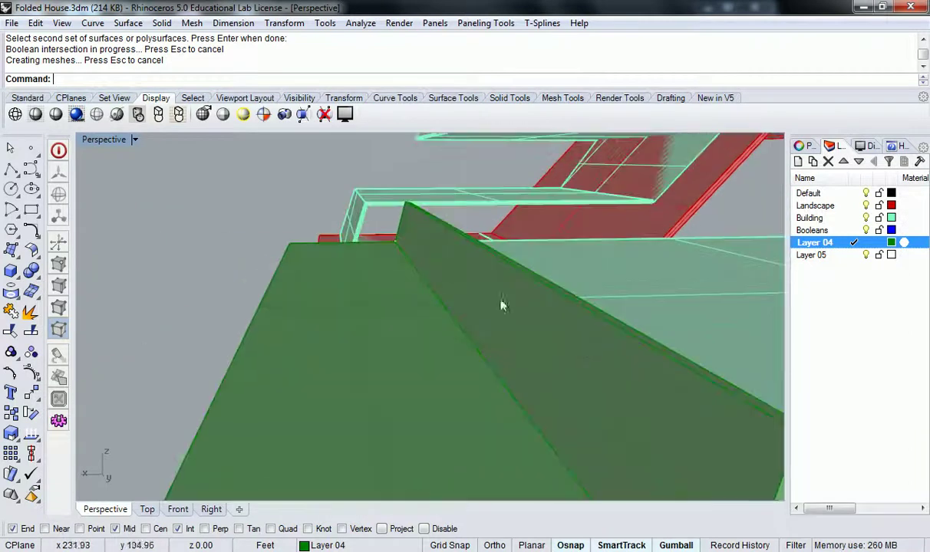
pyautogui.click(500, 306)
pyautogui.scroll(-6, 431, 361)
pyautogui.moveTo(513, 391); pyautogui.dragTo(474, 382, button='right')
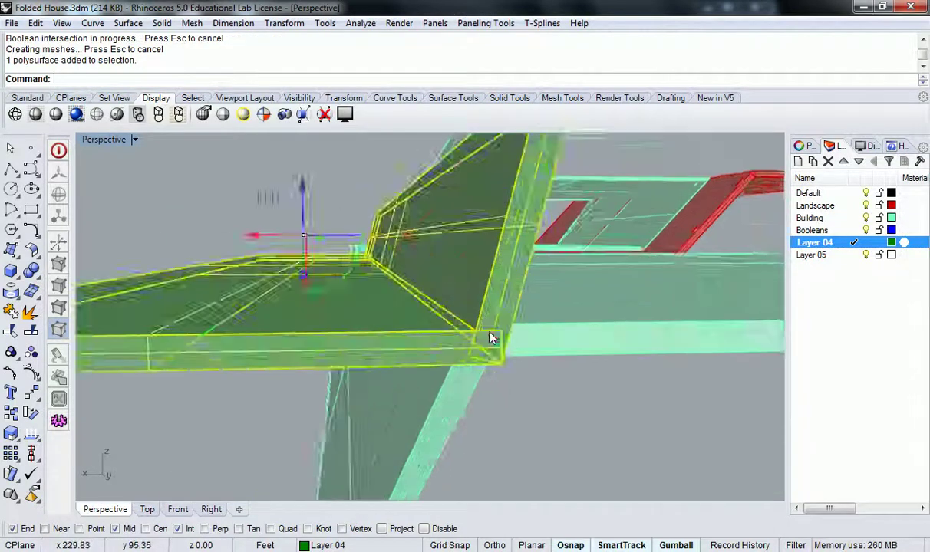
pyautogui.scroll(4, 490, 336)
pyautogui.scroll(-6, 491, 337)
pyautogui.moveTo(422, 330); pyautogui.dragTo(474, 301, button='right')
pyautogui.hotkey('ctrl', 'z')
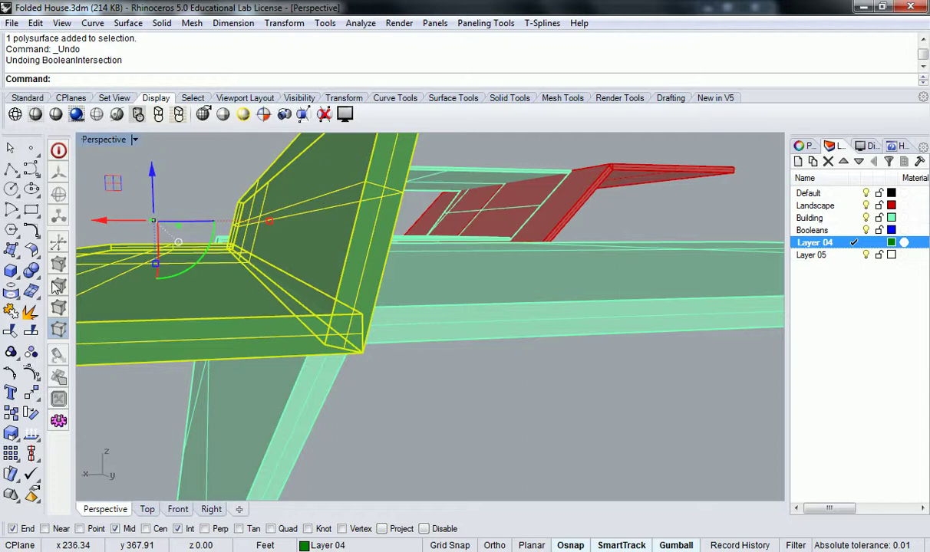
pyautogui.press('Escape')
pyautogui.click(31, 271)
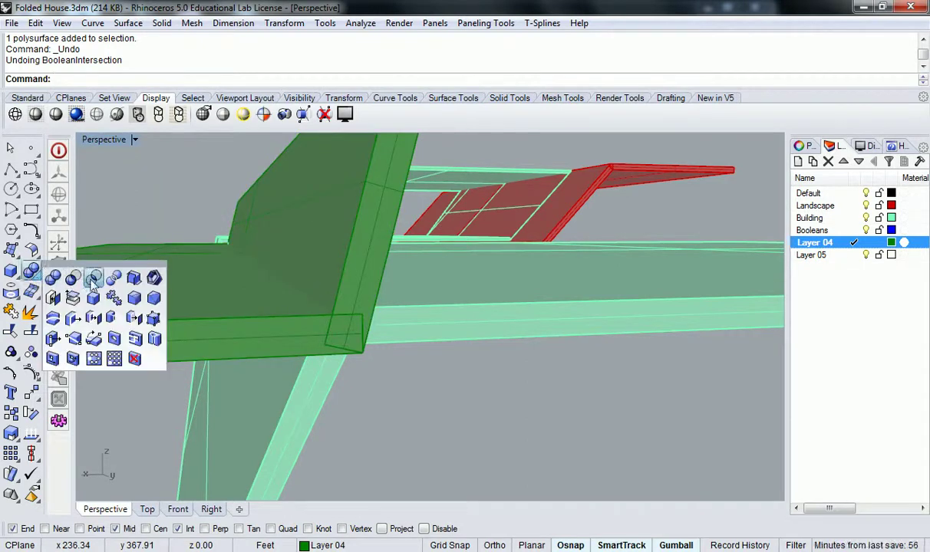
pyautogui.click(337, 285)
pyautogui.click(253, 320)
pyautogui.click(347, 276)
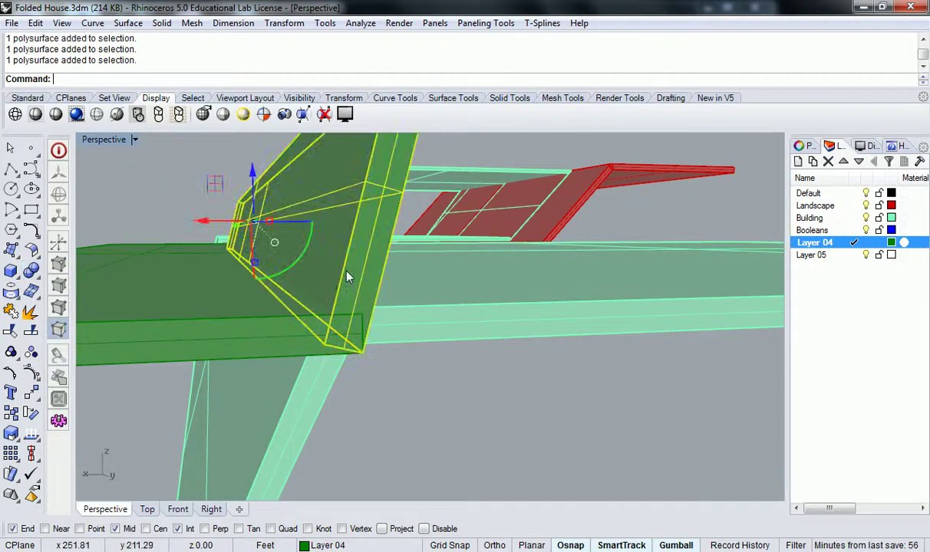
pyautogui.press('Escape')
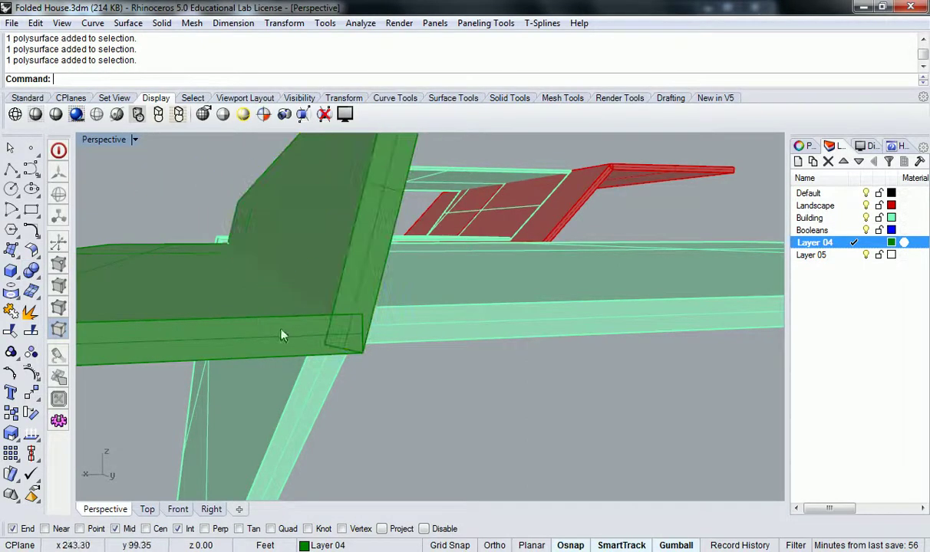
# - Retry the Boolean intersection with the horizontal extrusion as first set and the upright one as second, and undo it
pyautogui.click(31, 271)
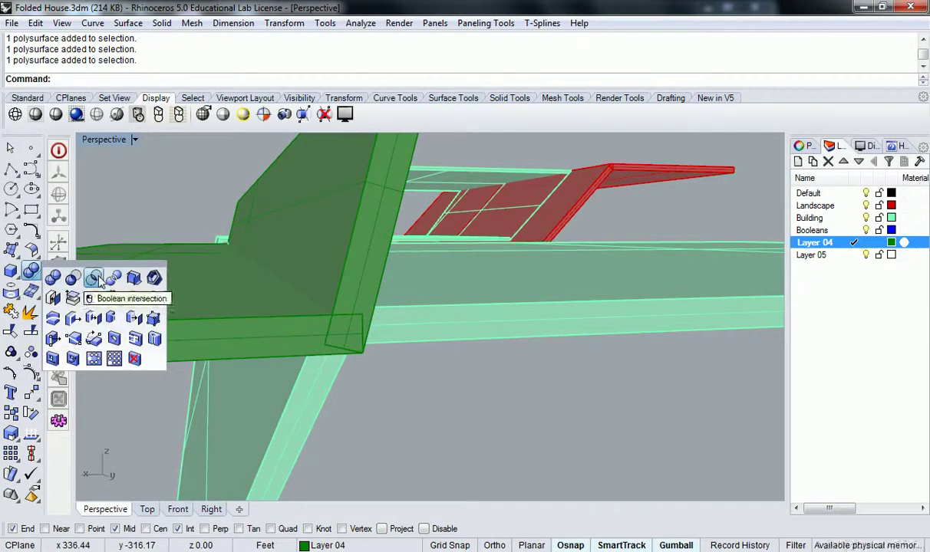
pyautogui.click(94, 278)
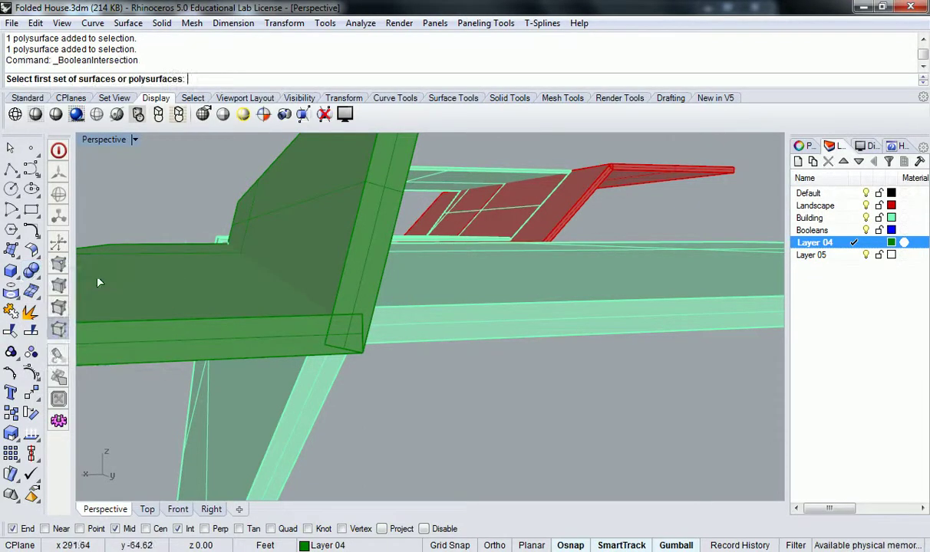
pyautogui.click(172, 286)
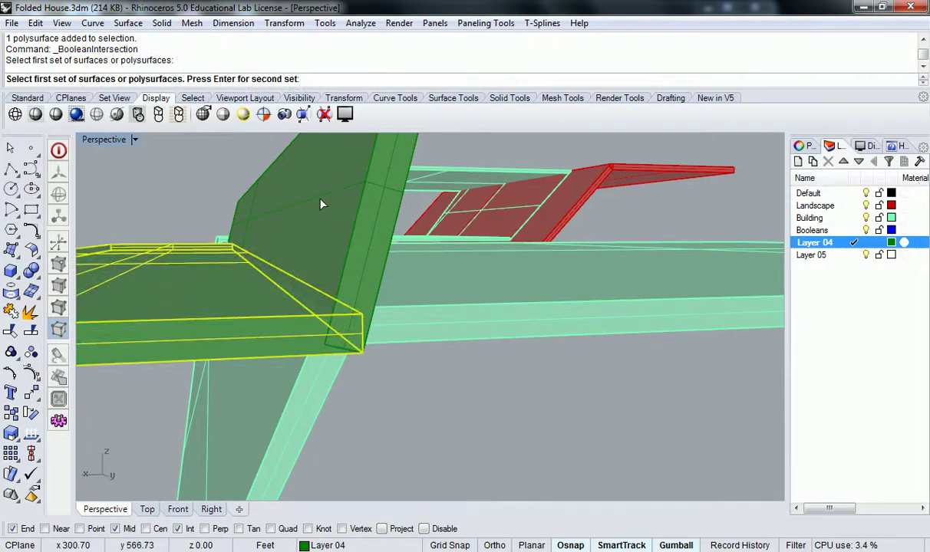
pyautogui.press('Return')
pyautogui.click(323, 204)
pyautogui.press('Return')
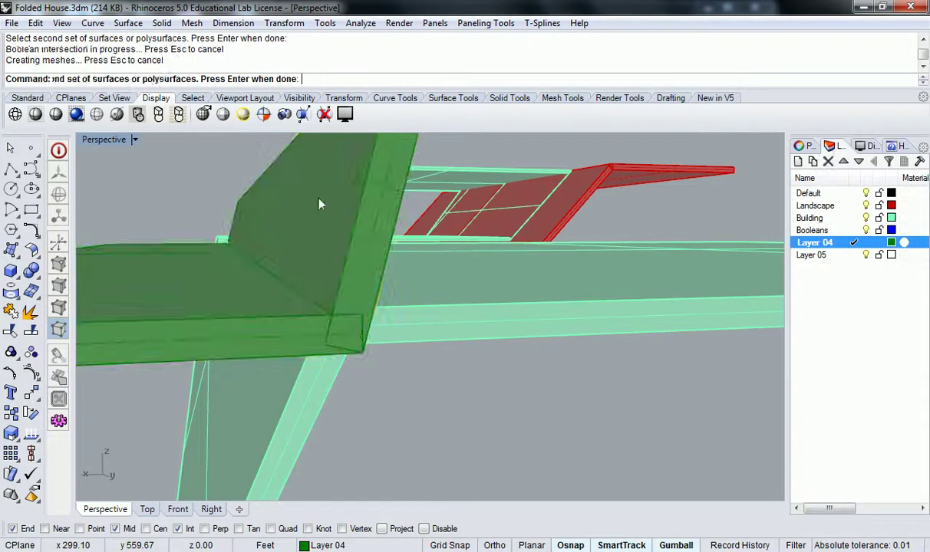
pyautogui.click(335, 307)
pyautogui.hotkey('ctrl', 'z')
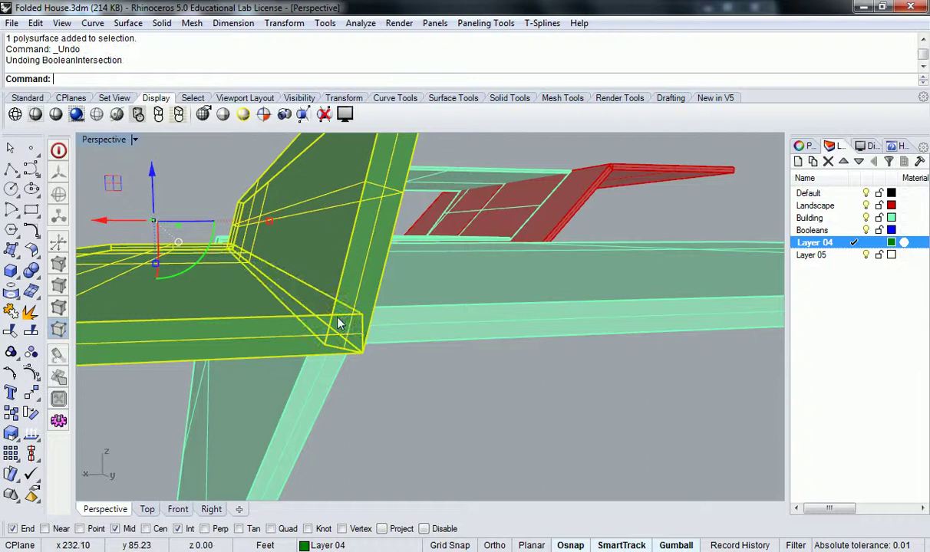
pyautogui.press('Escape')
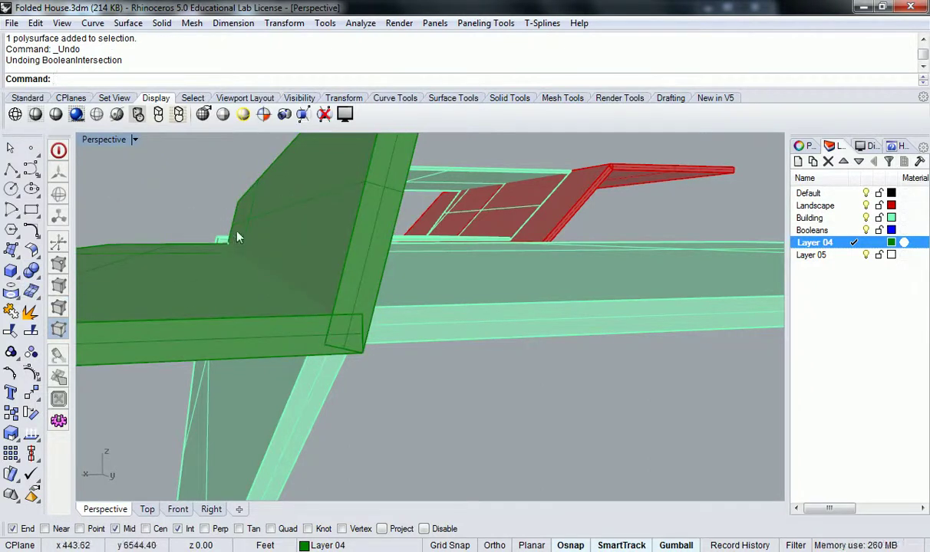
# - Redo the Boolean intersection and delete the combined green solid at the corner
pyautogui.hotkey('ctrl', 'y')
pyautogui.press('Escape')
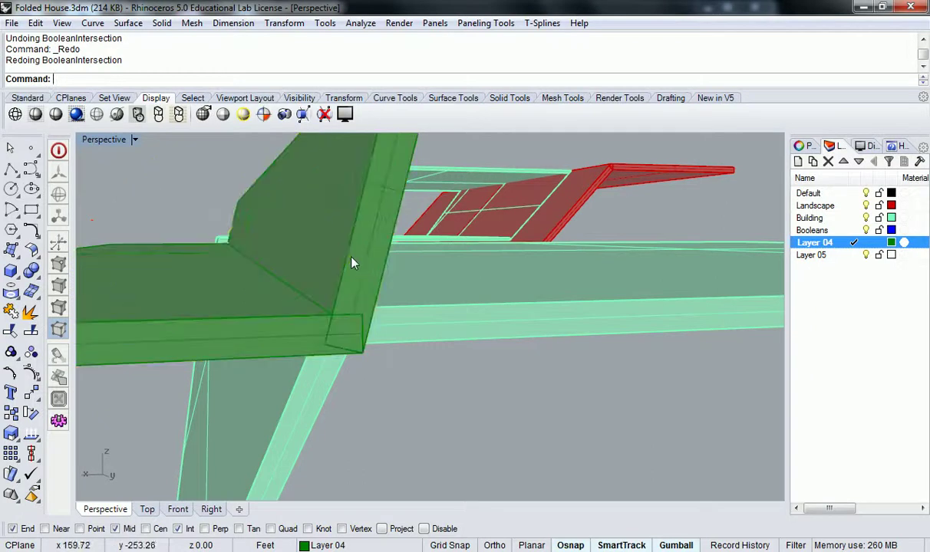
pyautogui.click(357, 268)
pyautogui.press('Escape')
pyautogui.click(352, 296)
pyautogui.press('Delete')
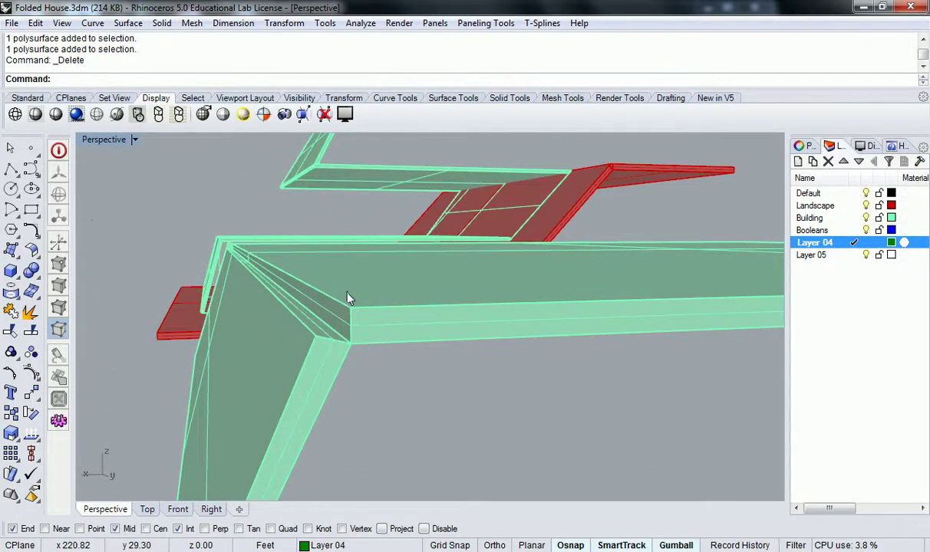
# - Undo the deletion of the green solid and the Boolean intersection before it
pyautogui.hotkey('ctrl', 'z')
pyautogui.press('Escape')
pyautogui.click(324, 217)
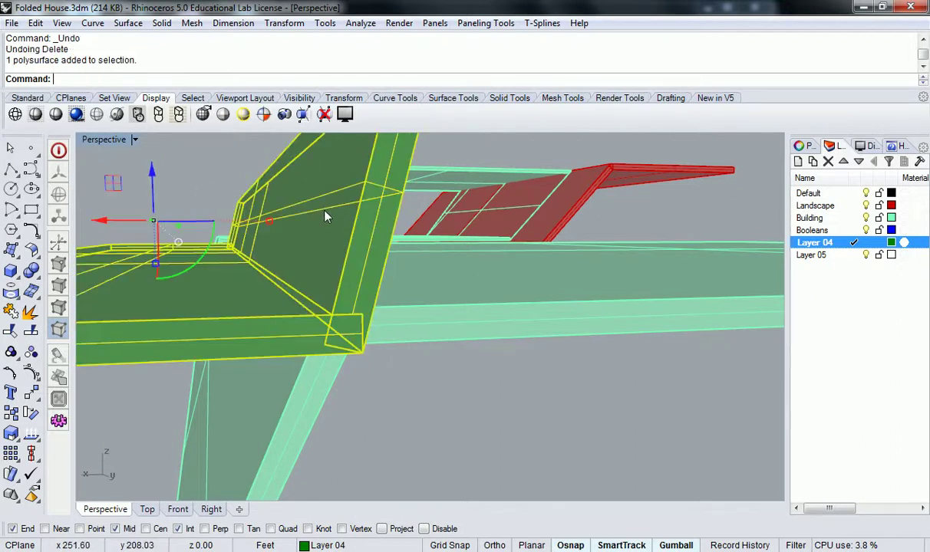
pyautogui.hotkey('ctrl', 'z')
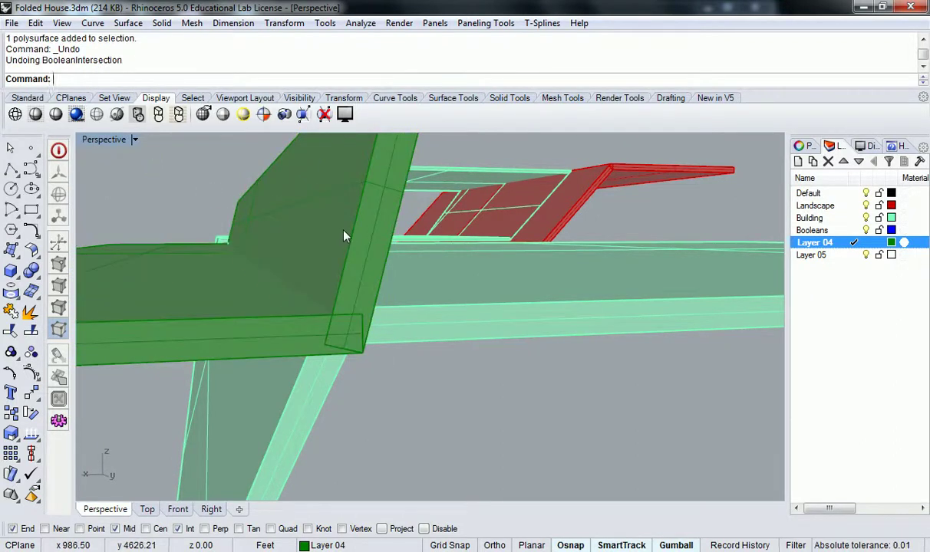
pyautogui.click(325, 217)
pyautogui.click(159, 198)
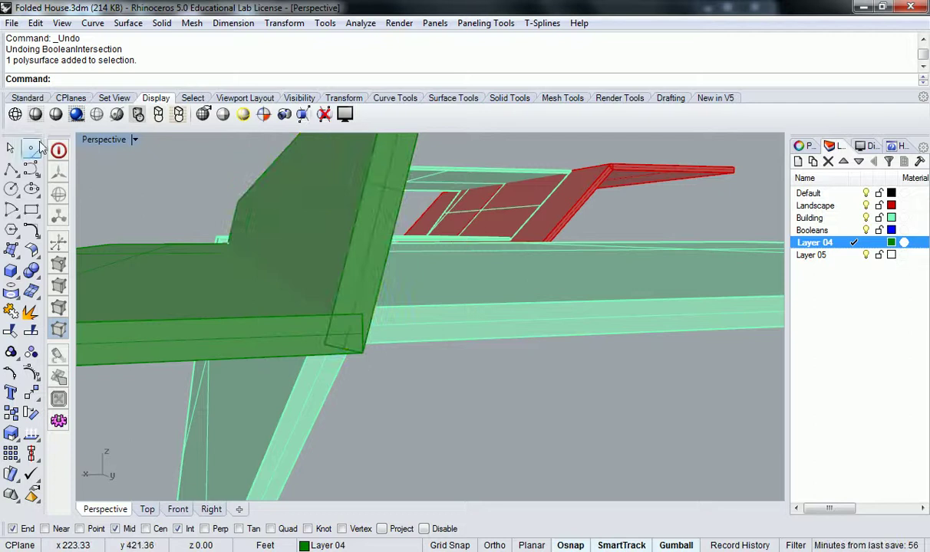
pyautogui.click(39, 280)
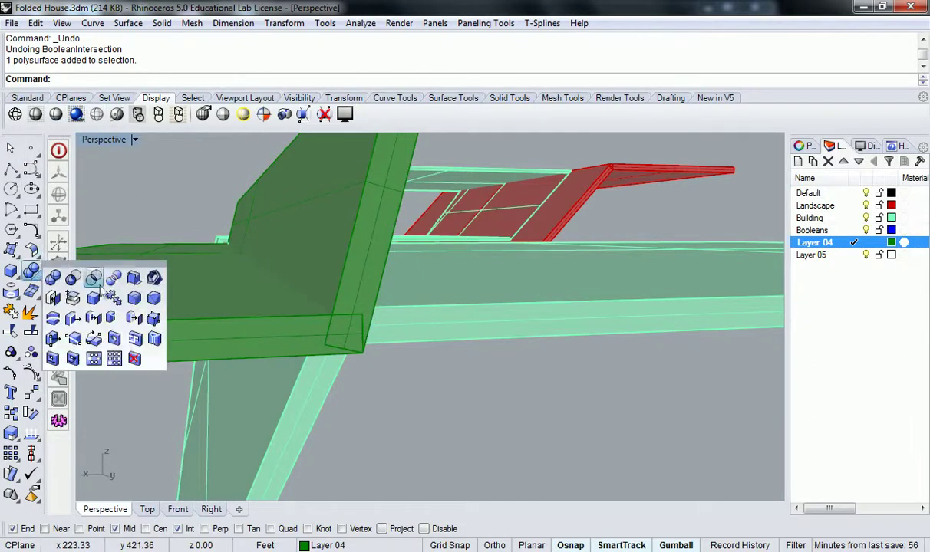
pyautogui.click(96, 274)
pyautogui.click(256, 307)
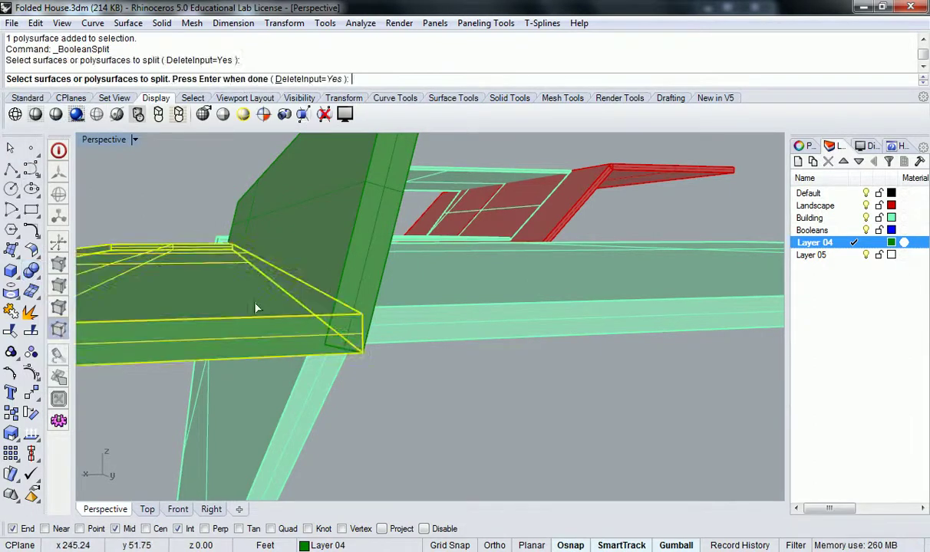
pyautogui.click(357, 247)
pyautogui.press('Return')
pyautogui.click(355, 292)
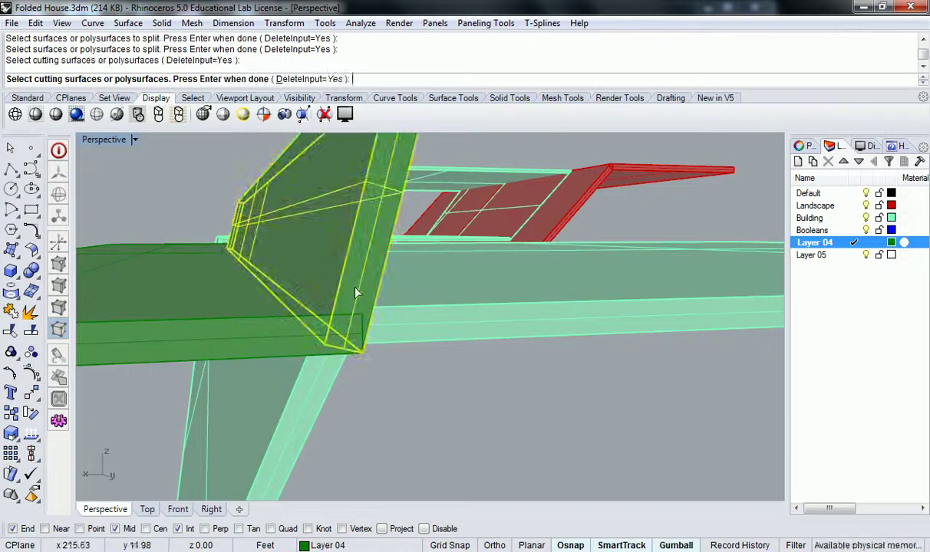
pyautogui.click(271, 329)
pyautogui.hotkey('ctrl', 'z')
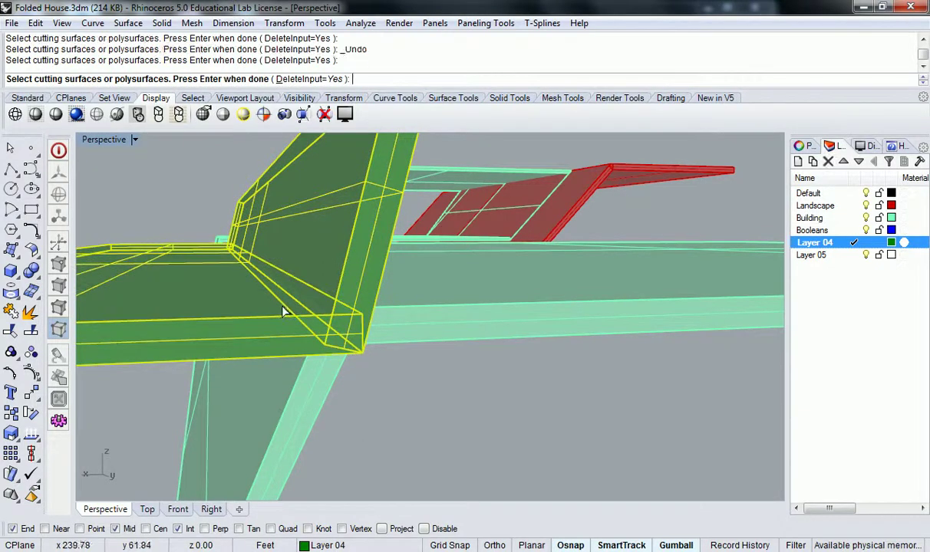
pyautogui.press('Escape')
# - Undo the last drag of the two green extrusions and check that each can be selected separately
pyautogui.hotkey('ctrl', 'z')
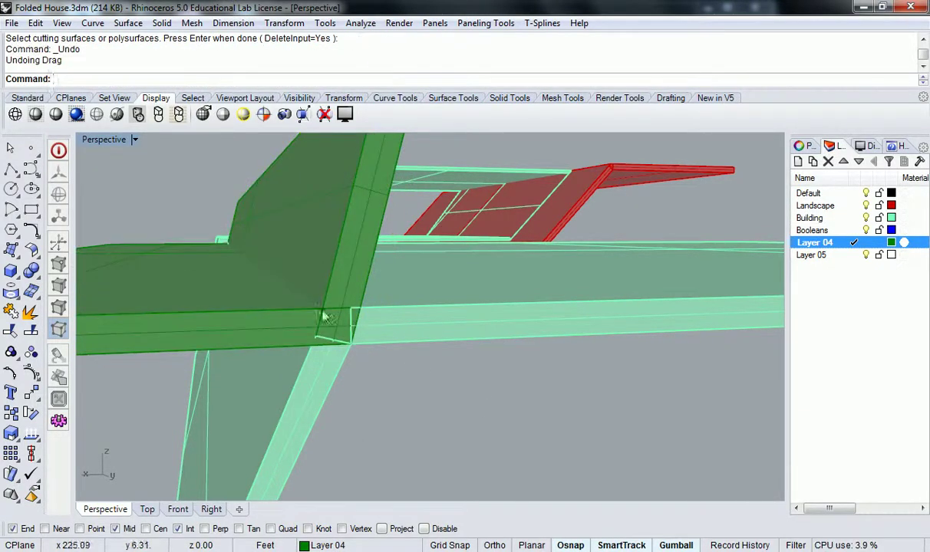
pyautogui.click(322, 316)
pyautogui.click(230, 280)
pyautogui.press('Escape')
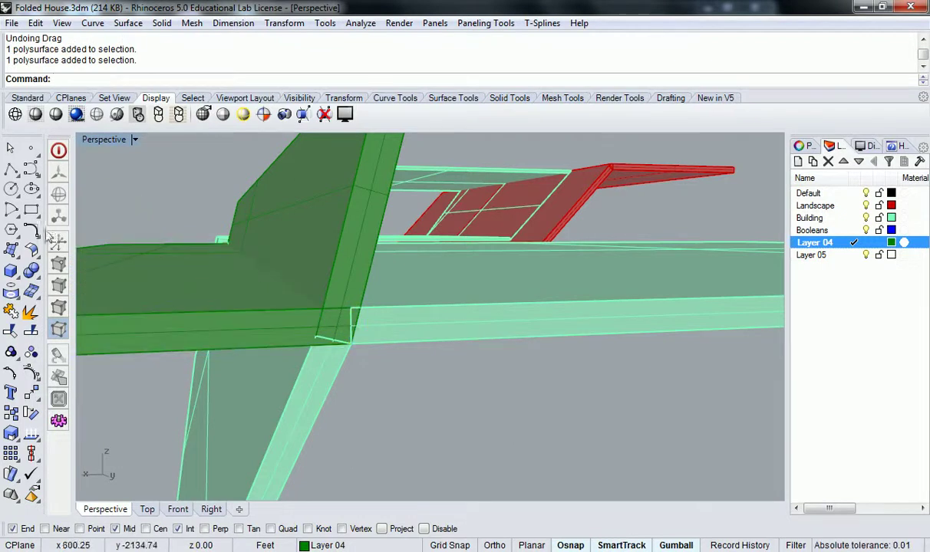
# - Try the Boolean intersection on the two extrusions in their restored position at the mitred corner, and undo it
pyautogui.click(33, 271)
pyautogui.click(89, 272)
pyautogui.click(219, 282)
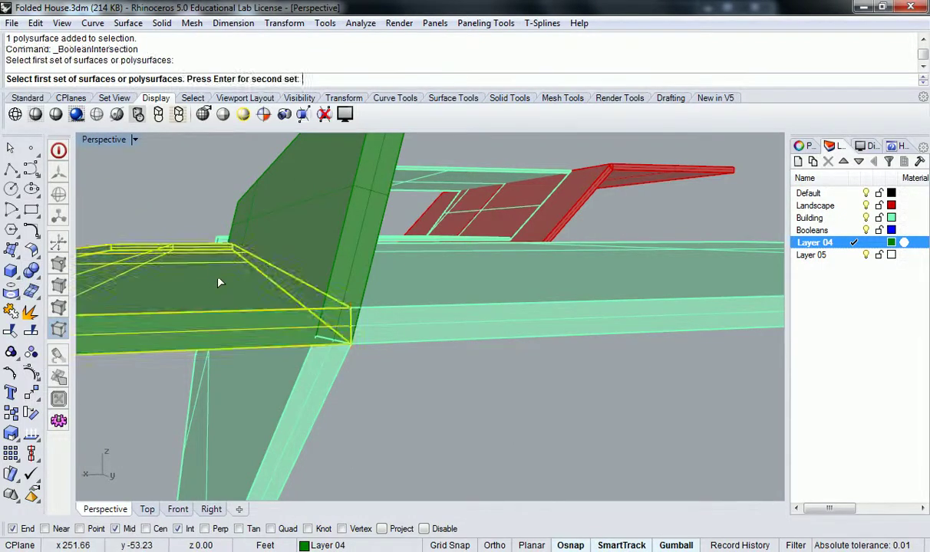
pyautogui.press('Return')
pyautogui.click(306, 210)
pyautogui.press('Return')
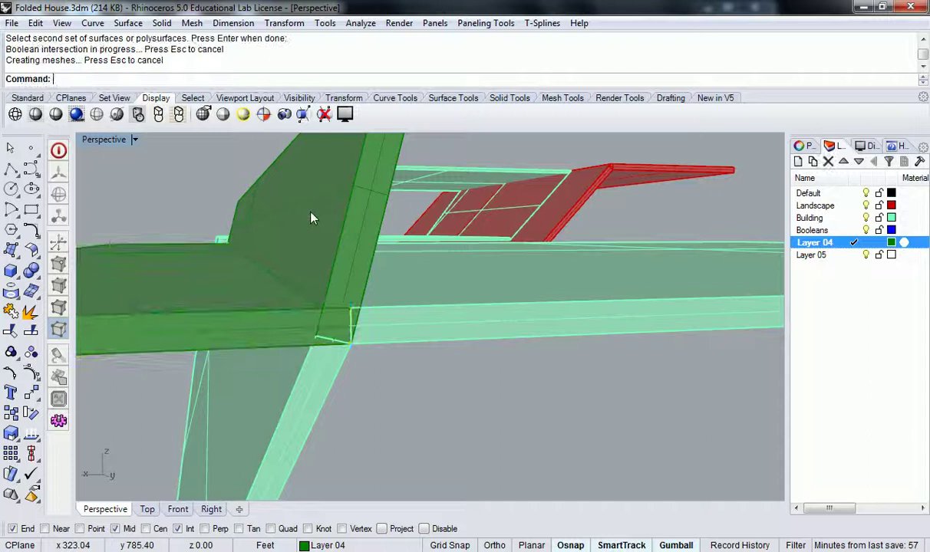
pyautogui.hotkey('ctrl', 'z')
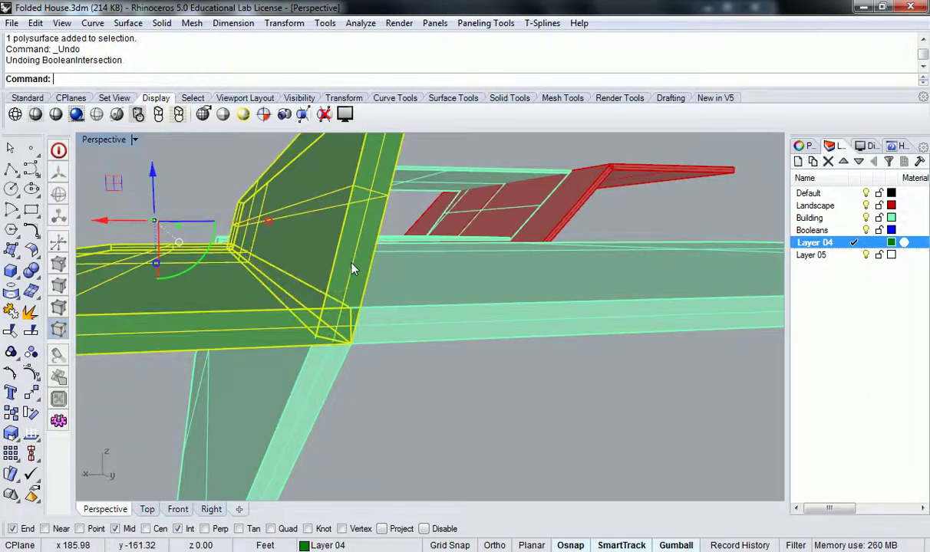
# - Change the upright green extrusion at the mitred corner to the Landscape layer
pyautogui.click(197, 302)
pyautogui.click(350, 224)
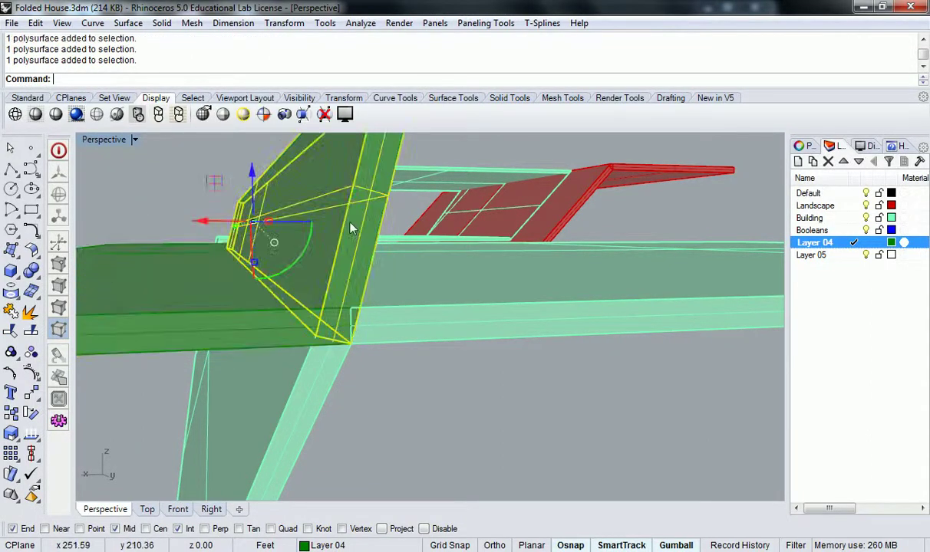
pyautogui.rightClick(807, 206)
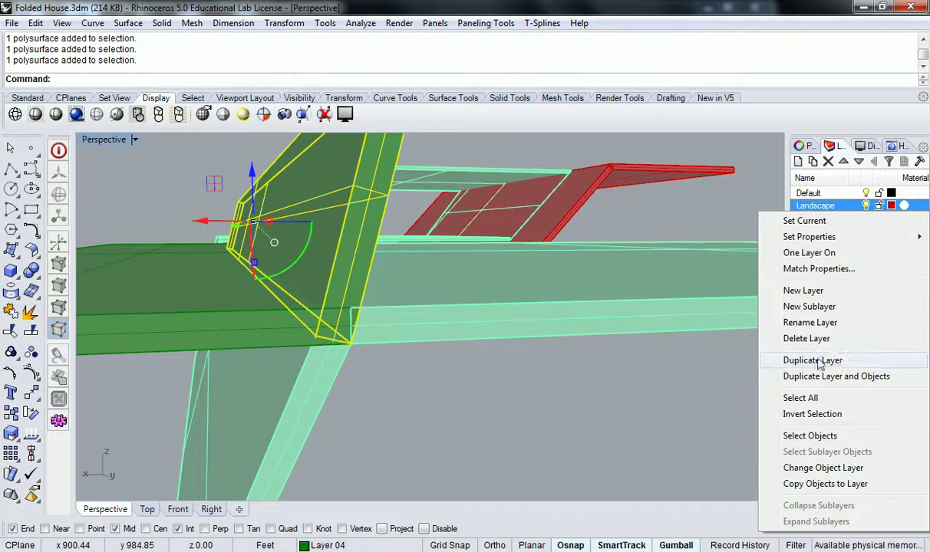
pyautogui.click(821, 469)
pyautogui.click(392, 355)
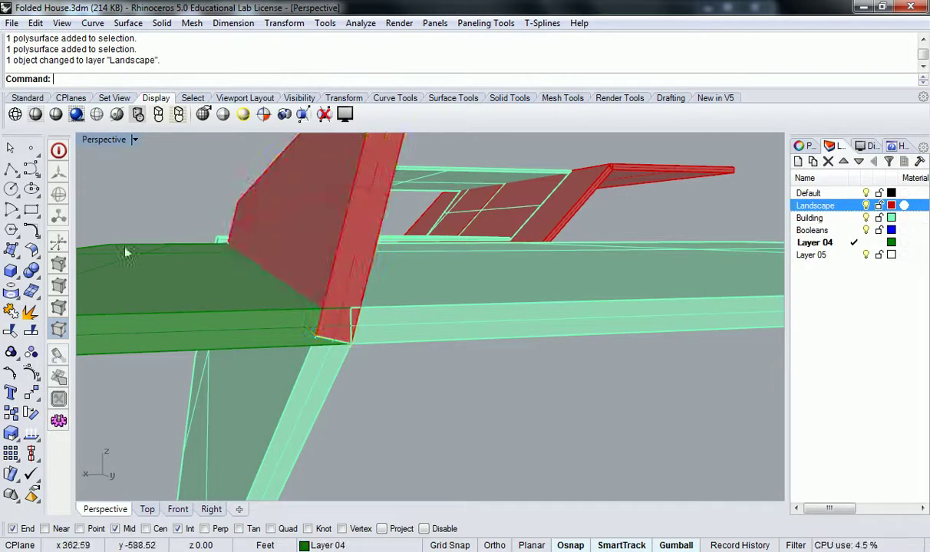
# - Try a Boolean intersection of the flat green extrusion with the upright red extrusion, and undo it
pyautogui.click(37, 278)
pyautogui.click(91, 278)
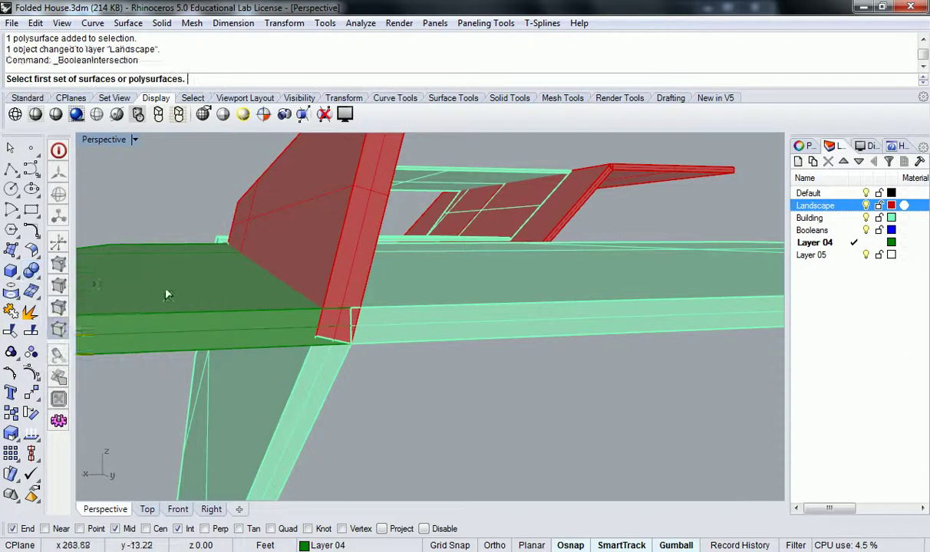
pyautogui.click(186, 281)
pyautogui.press('Return')
pyautogui.click(305, 227)
pyautogui.press('Return')
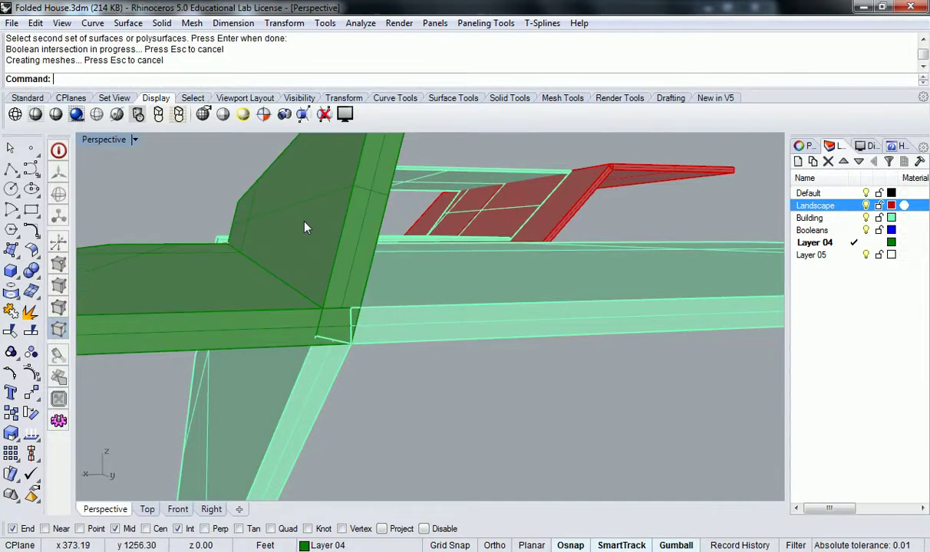
pyautogui.hotkey('ctrl', 'z')
# - Examine how the flat green and upright red extrusions overlap at the shared corner, selecting each one separately
pyautogui.click(314, 258)
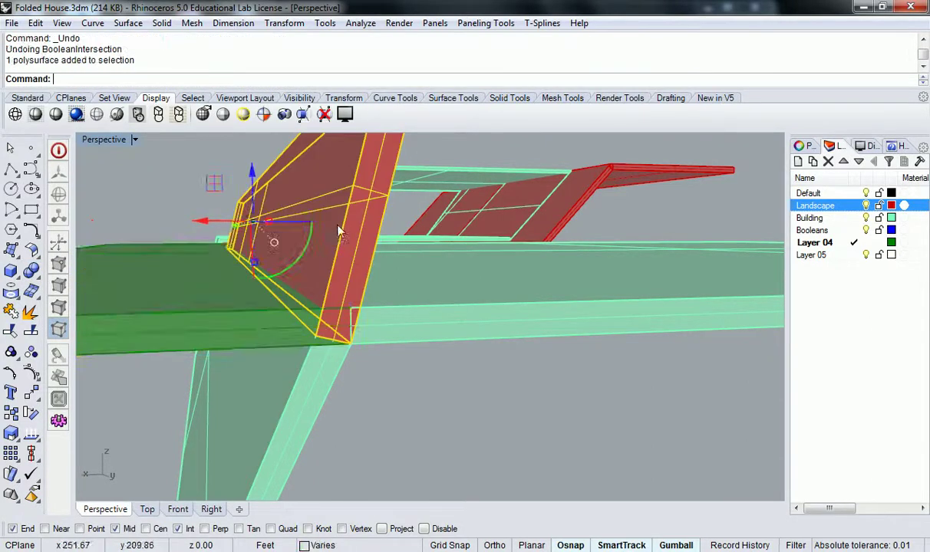
pyautogui.click(167, 270)
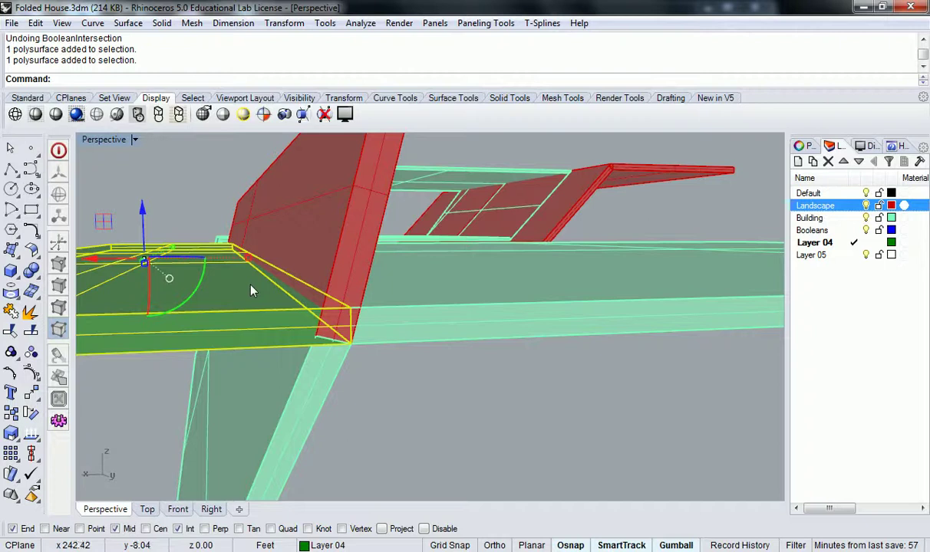
pyautogui.moveTo(262, 292); pyautogui.dragTo(449, 336, button='right')
pyautogui.click(375, 301)
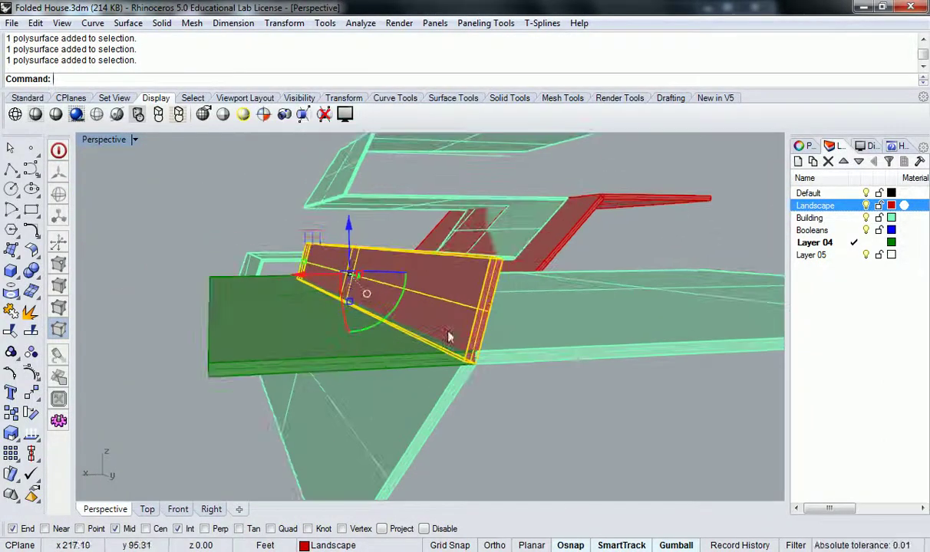
pyautogui.press('Escape')
pyautogui.scroll(5, 477, 358)
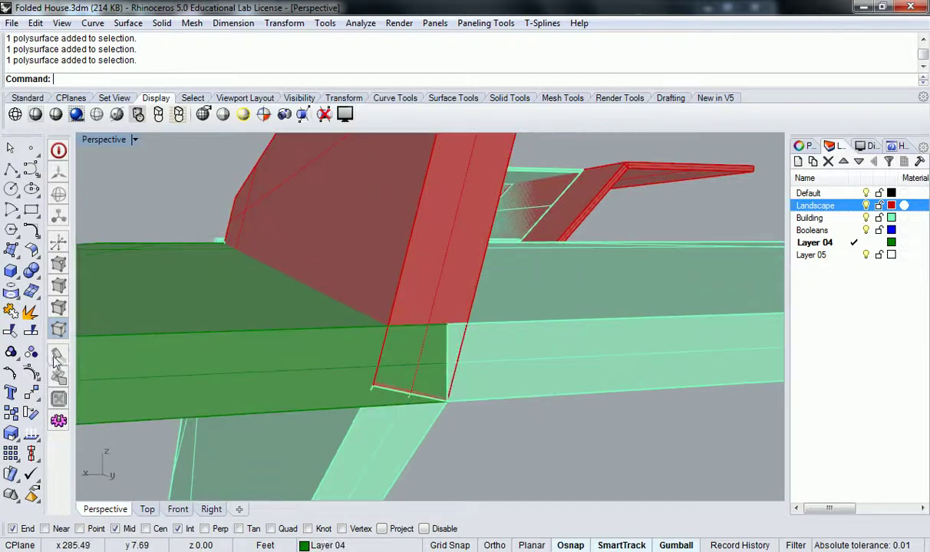
pyautogui.click(36, 279)
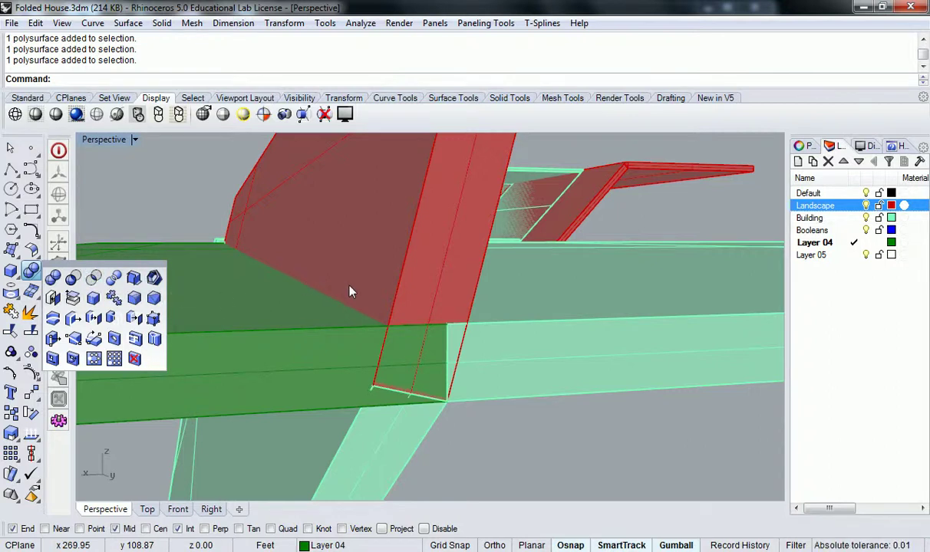
pyautogui.moveTo(350, 291); pyautogui.dragTo(419, 311, button='right')
pyautogui.click(420, 311)
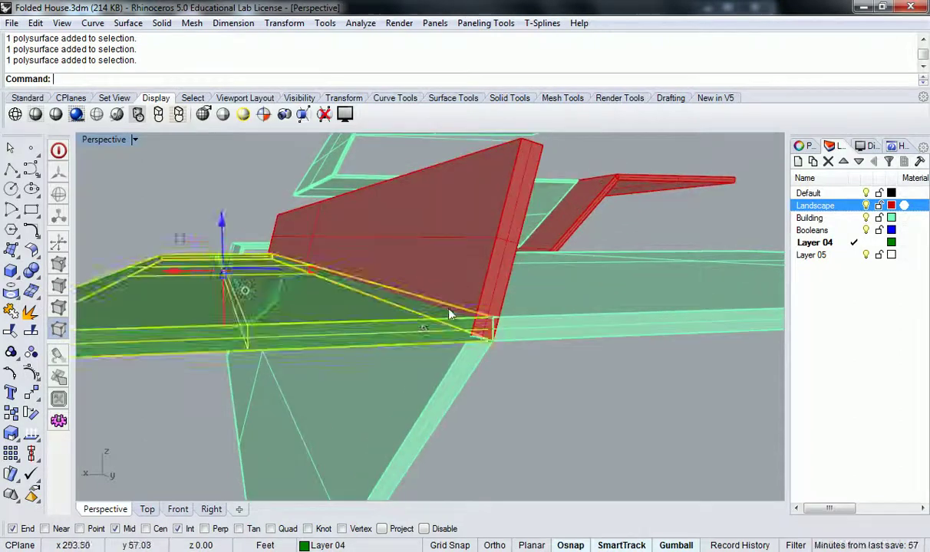
pyautogui.click(452, 268)
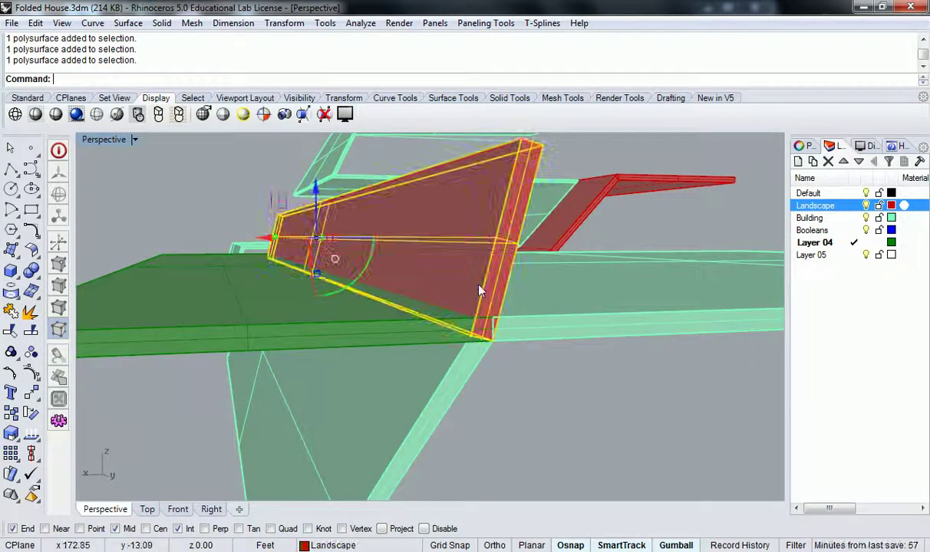
pyautogui.click(30, 270)
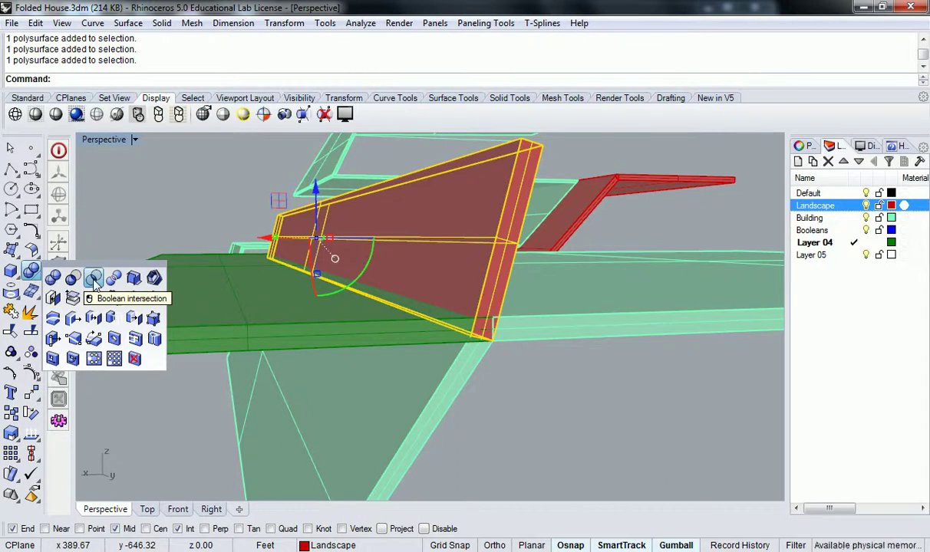
pyautogui.click(92, 279)
pyautogui.click(468, 249)
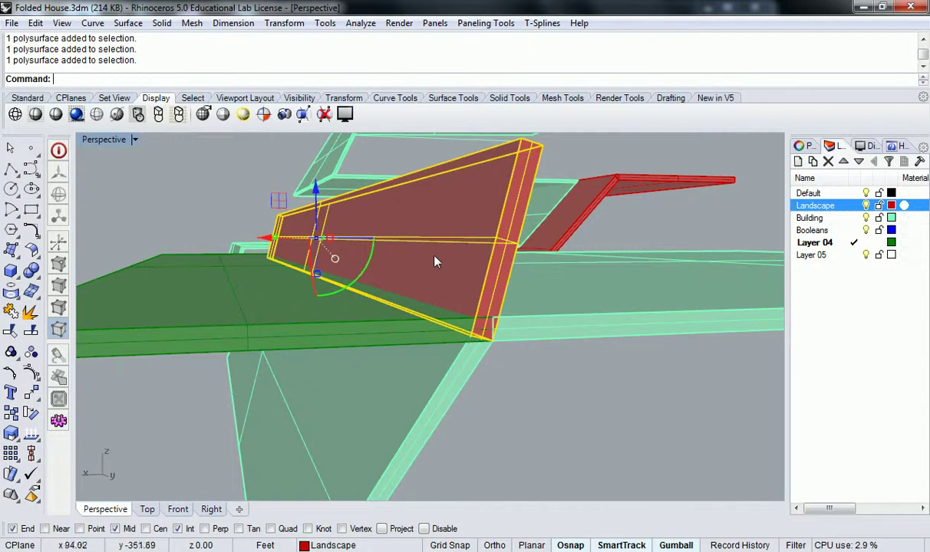
# - Move the red and green extrusions together along the x axis, clear of the folded building
pyautogui.moveTo(497, 306); pyautogui.dragTo(334, 298, button='right')
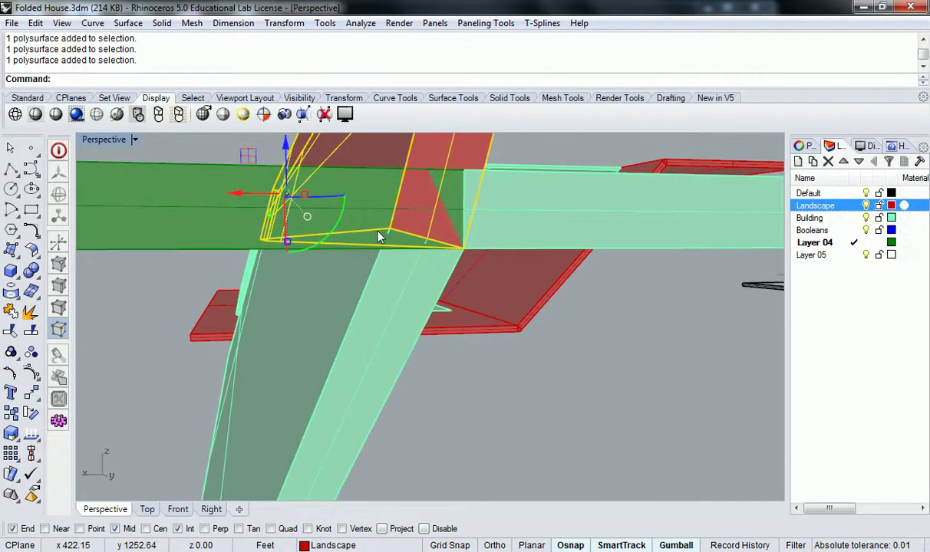
pyautogui.scroll(-5, 378, 237)
pyautogui.moveTo(377, 236); pyautogui.dragTo(381, 261, button='right')
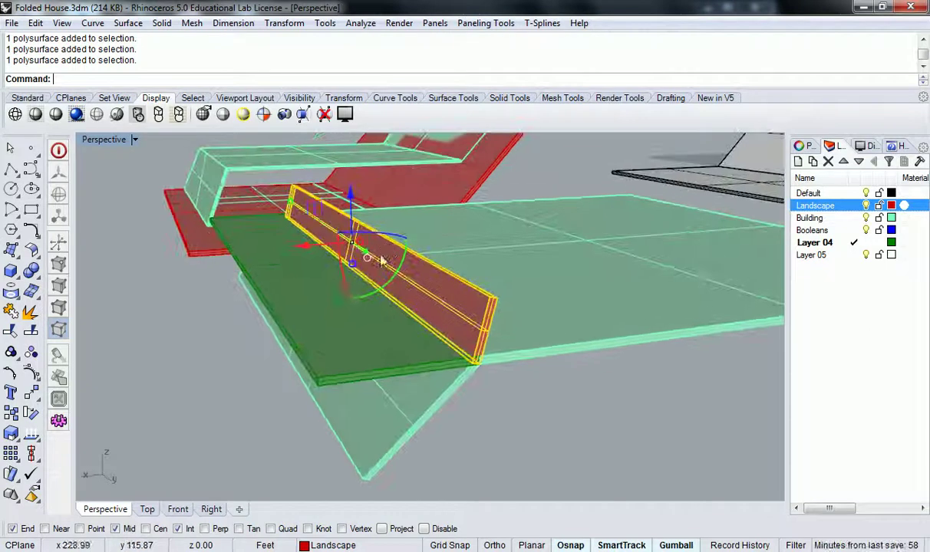
pyautogui.keyDown('shift'); pyautogui.click(313, 299); pyautogui.keyUp('shift')
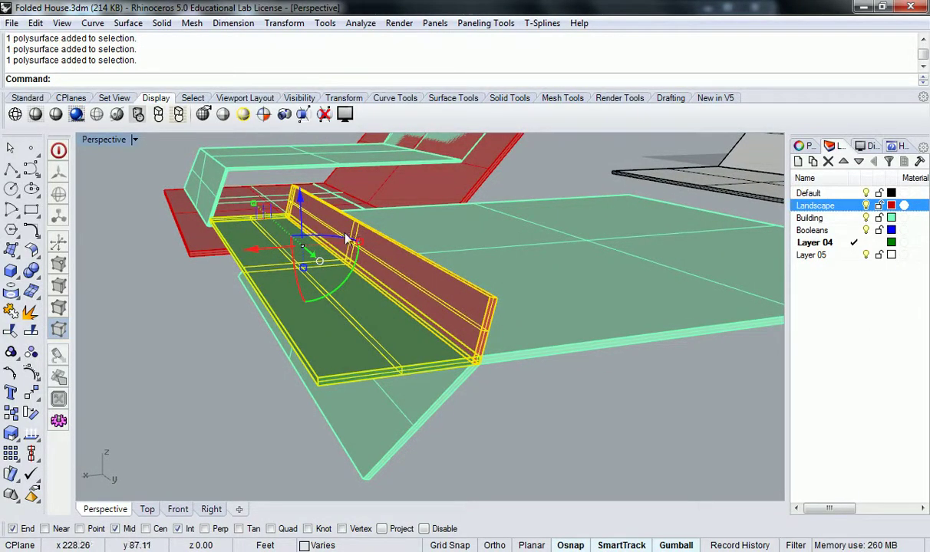
pyautogui.moveTo(260, 255); pyautogui.dragTo(104, 274)
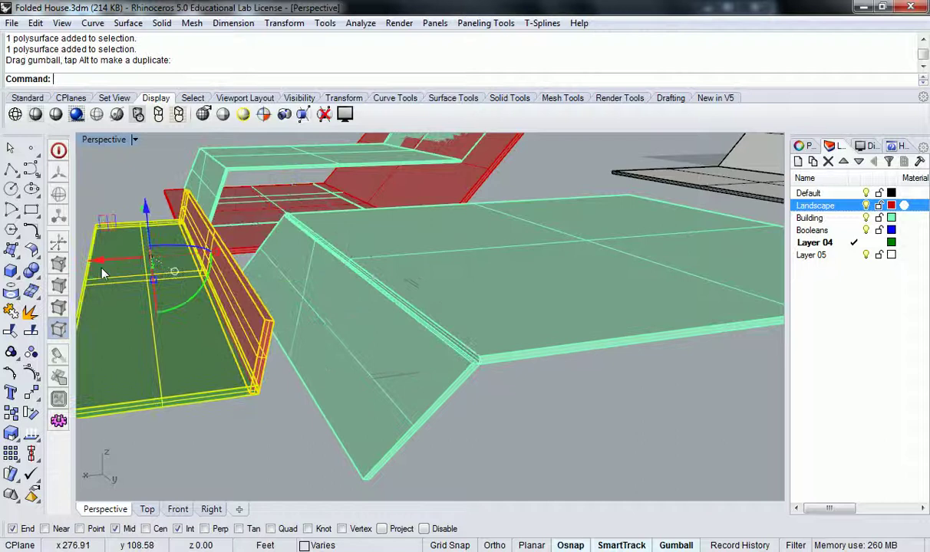
# - Explode the two moved extrusions into separate surfaces
pyautogui.moveTo(289, 421); pyautogui.dragTo(307, 301, button='right')
pyautogui.click(277, 365)
pyautogui.click(194, 244)
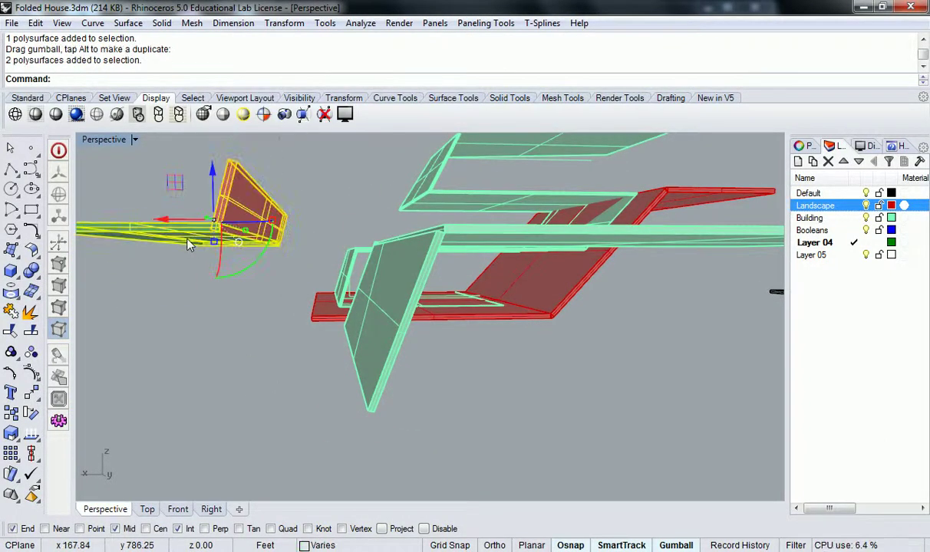
pyautogui.press('Return')
pyautogui.click(206, 257)
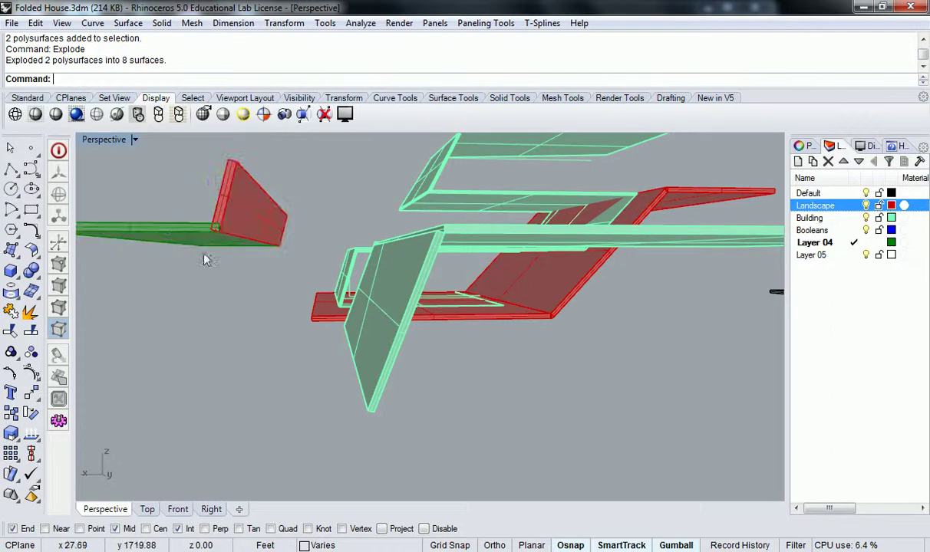
# - Hide the Landscape layer and join the four green surfaces into one polysurface
pyautogui.moveTo(205, 257)
pyautogui.mouseDown(button='right')
pyautogui.moveTo(255, 268)
pyautogui.moveTo(204, 255)
pyautogui.mouseUp(button='right')
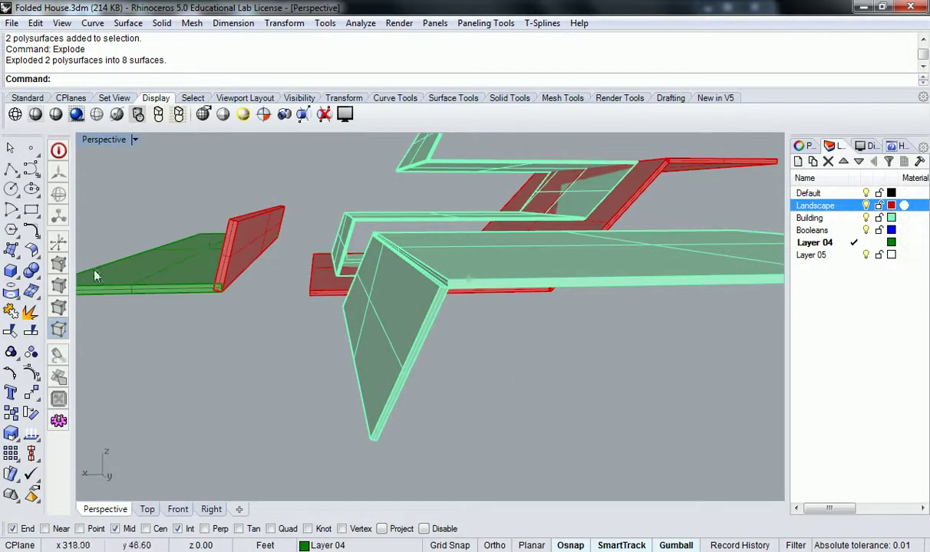
pyautogui.click(866, 204)
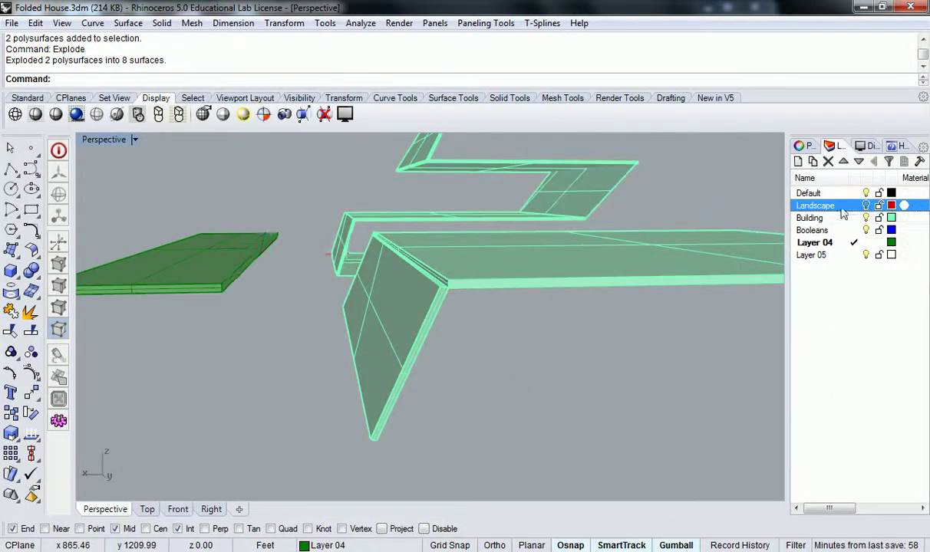
pyautogui.moveTo(342, 257); pyautogui.dragTo(278, 227, button='right')
pyautogui.moveTo(360, 338); pyautogui.dragTo(184, 211)
pyautogui.moveTo(142, 189); pyautogui.dragTo(355, 345)
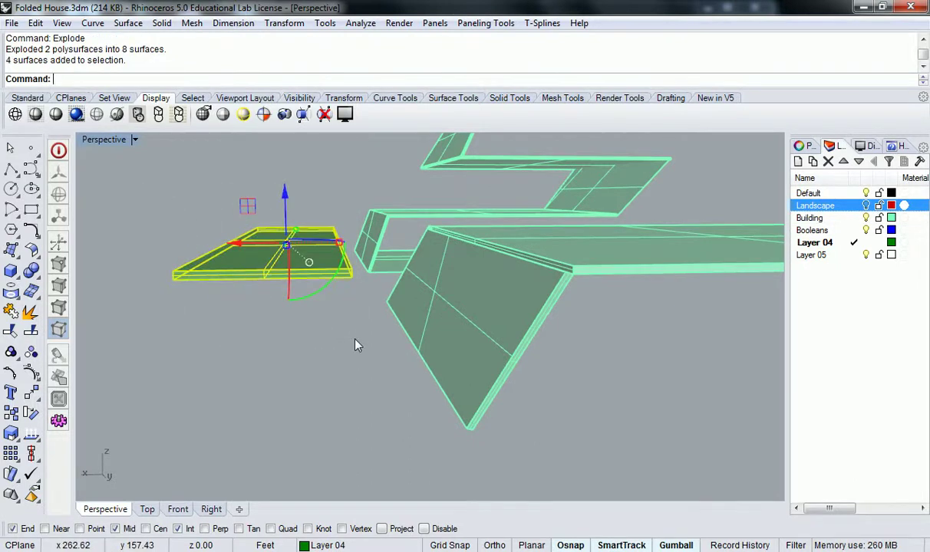
pyautogui.press('Return')
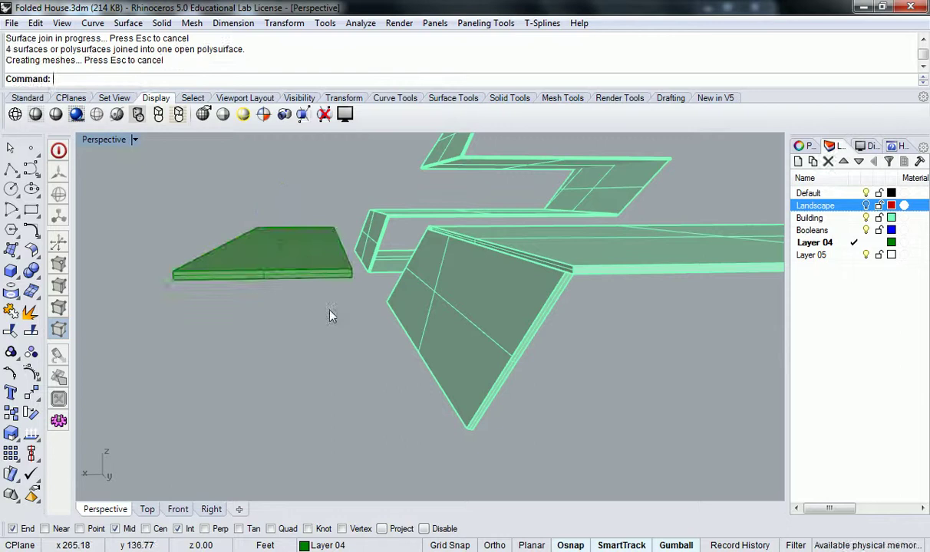
pyautogui.click(311, 238)
pyautogui.press('Escape')
pyautogui.moveTo(311, 237); pyautogui.dragTo(353, 337, button='right')
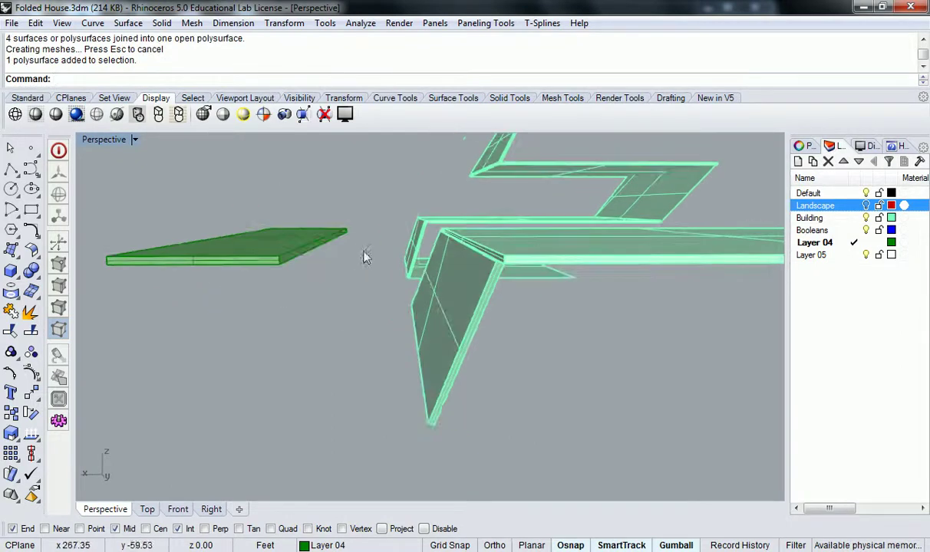
# - Undo the join of the green surfaces and the hiding of the Landscape layer
pyautogui.moveTo(364, 257); pyautogui.dragTo(284, 249, button='right')
pyautogui.hotkey('ctrl', 'z')
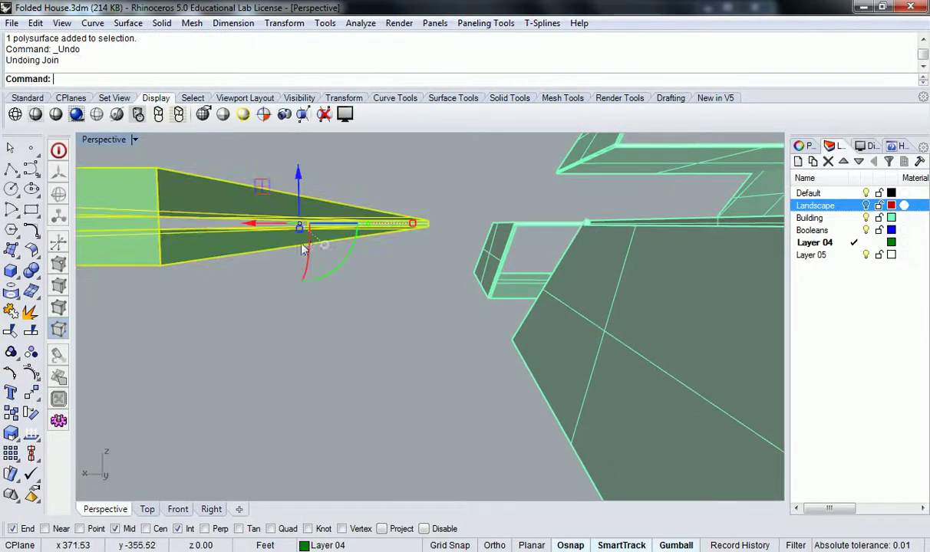
pyautogui.press('Escape')
pyautogui.hotkey('ctrl', 'z')
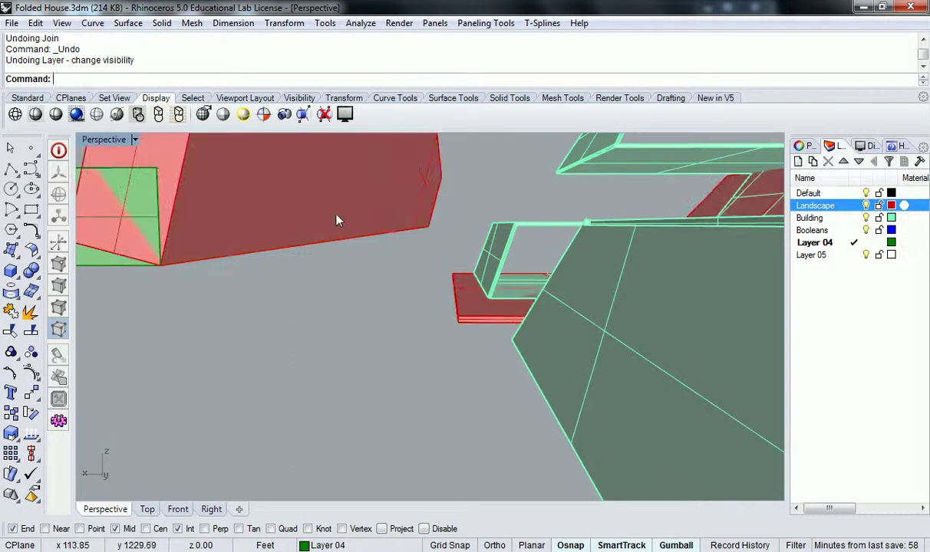
# - Undo the explode of the two moved extrusions
pyautogui.moveTo(337, 220); pyautogui.dragTo(303, 303, button='right')
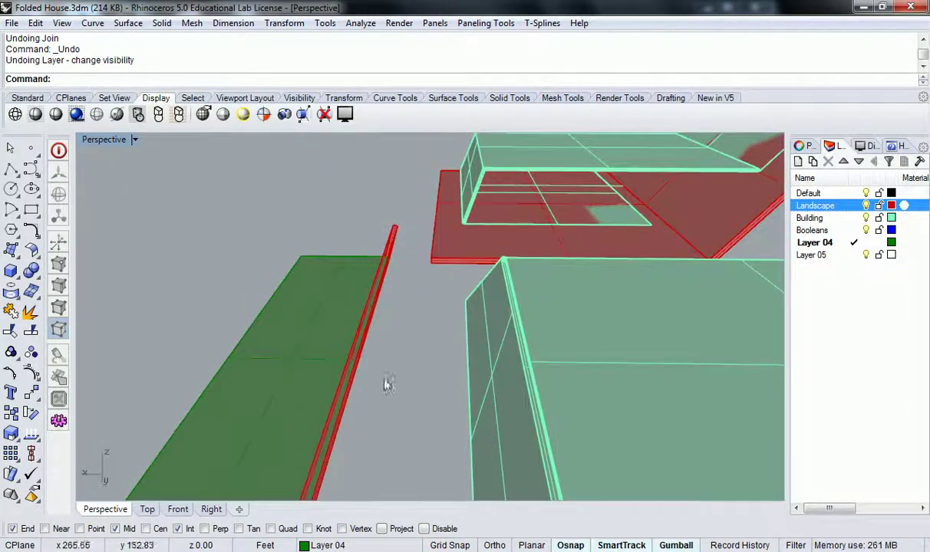
pyautogui.moveTo(387, 383); pyautogui.dragTo(415, 257, button='right')
pyautogui.click(280, 310)
pyautogui.press('Escape')
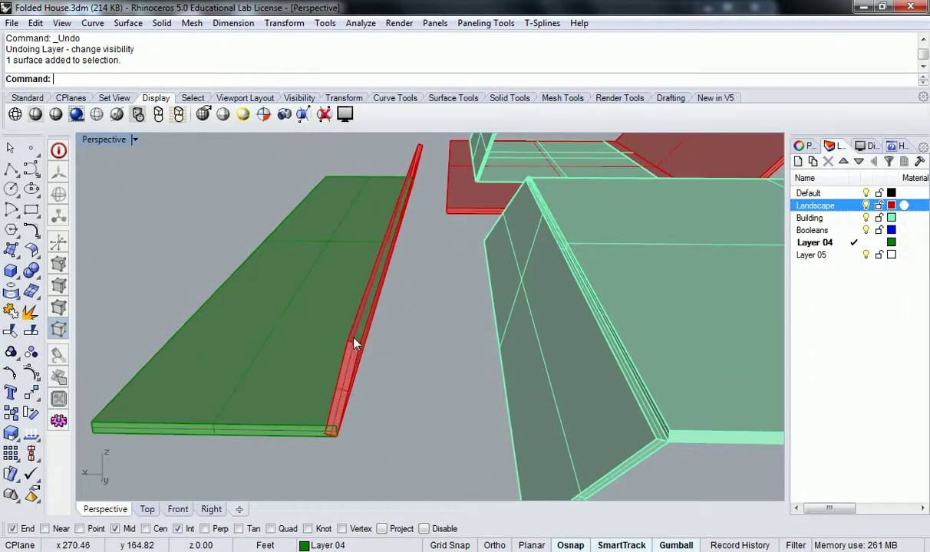
pyautogui.hotkey('ctrl', 'z')
# - Cap the open ends of the flat green extrusion to make it a closed solid
pyautogui.click(342, 379)
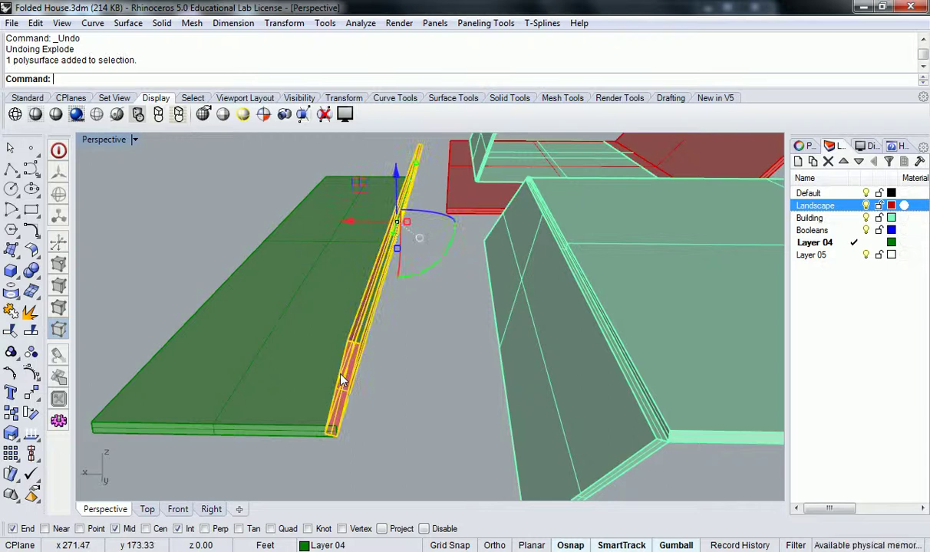
pyautogui.click(198, 330)
pyautogui.click(173, 284)
pyautogui.moveTo(173, 290); pyautogui.dragTo(274, 348, button='right')
pyautogui.click(383, 344)
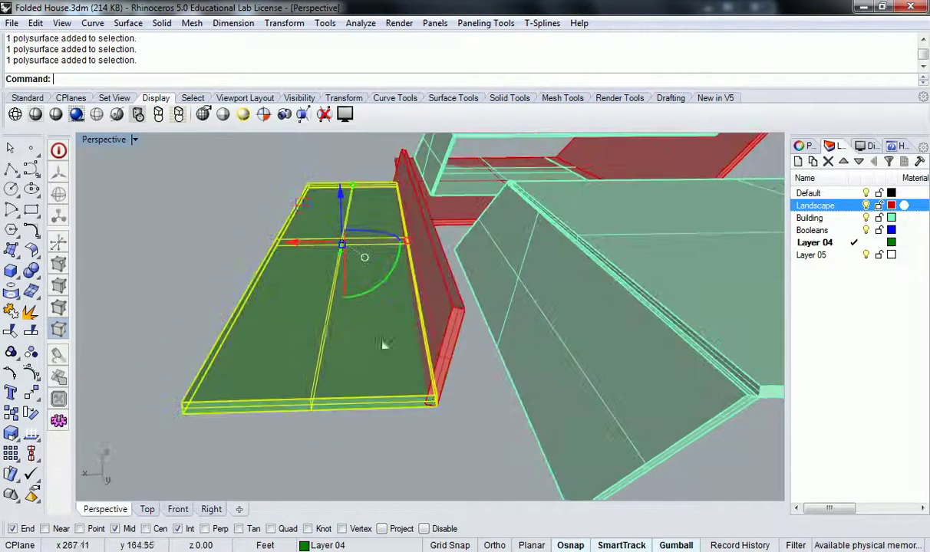
pyautogui.moveTo(383, 345); pyautogui.dragTo(451, 322, button='right')
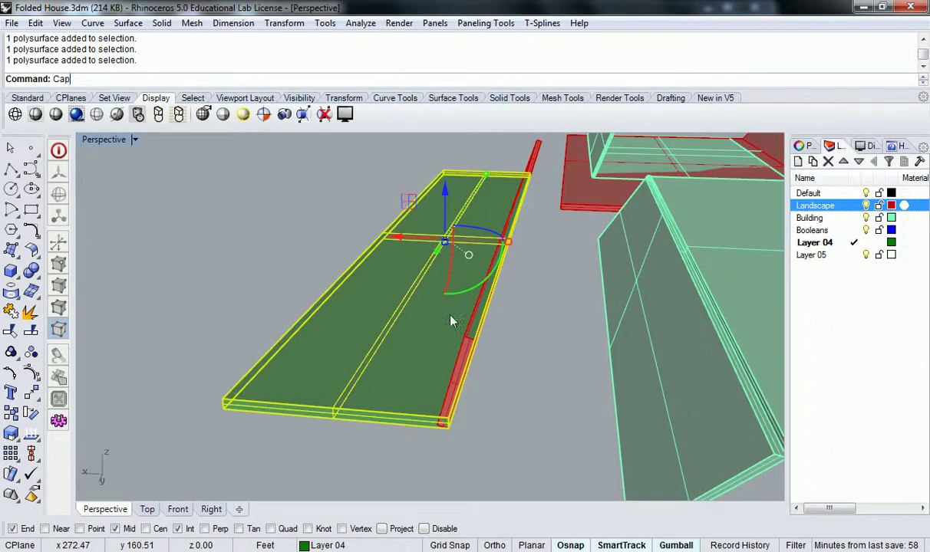
pyautogui.press('Return')
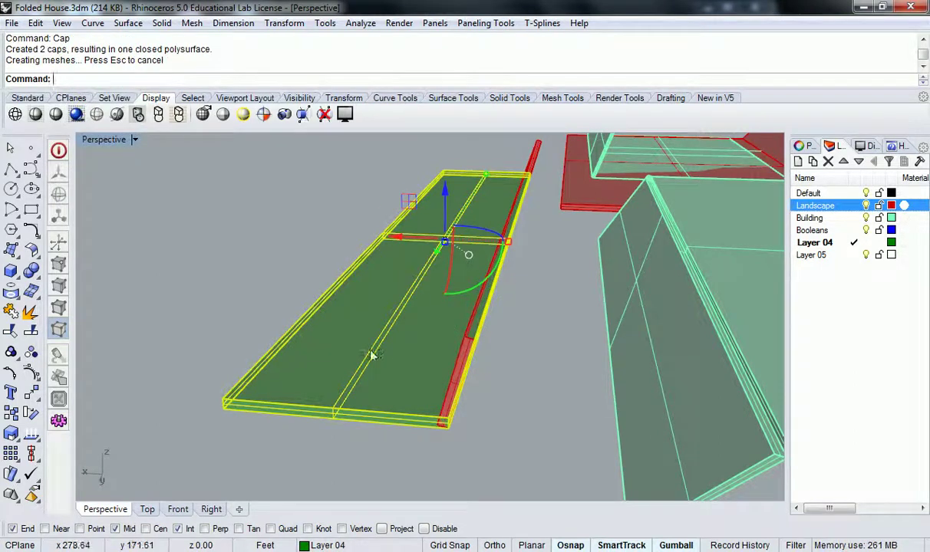
pyautogui.moveTo(372, 354); pyautogui.dragTo(480, 328, button='right')
pyautogui.press('Escape')
# - Cap the open ends of the slanted red extrusion to make it a closed solid
pyautogui.scroll(2, 575, 226)
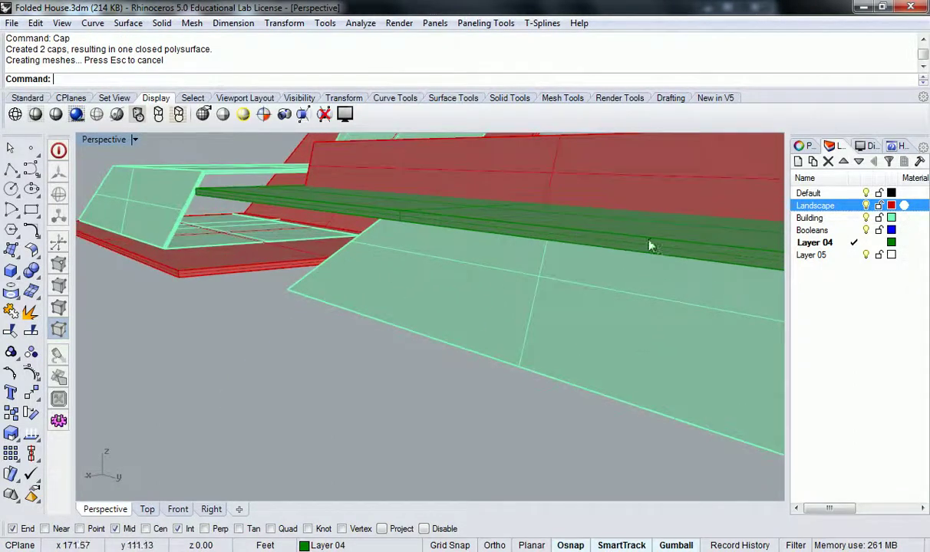
pyautogui.moveTo(650, 245); pyautogui.dragTo(522, 270, button='right')
pyautogui.click(476, 250)
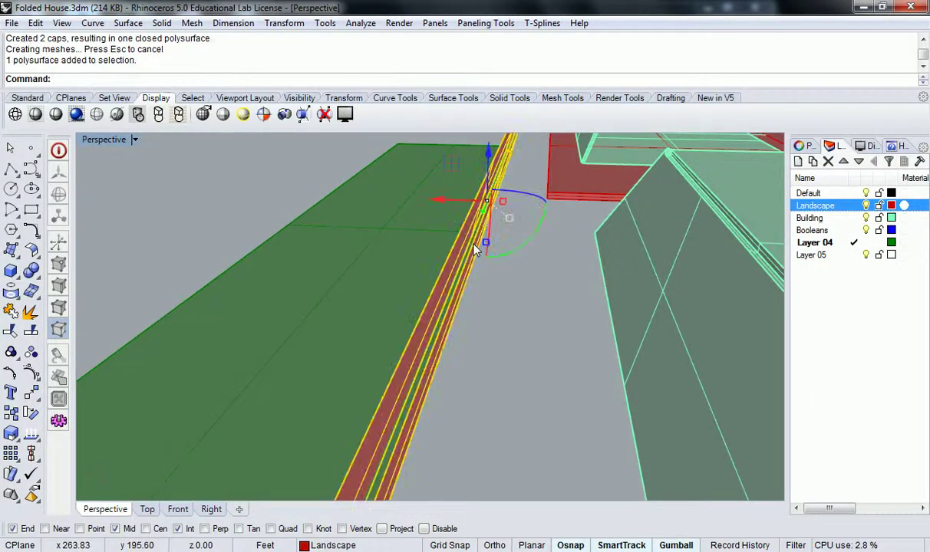
pyautogui.write('Cap')
pyautogui.press('Return')
pyautogui.click(471, 250)
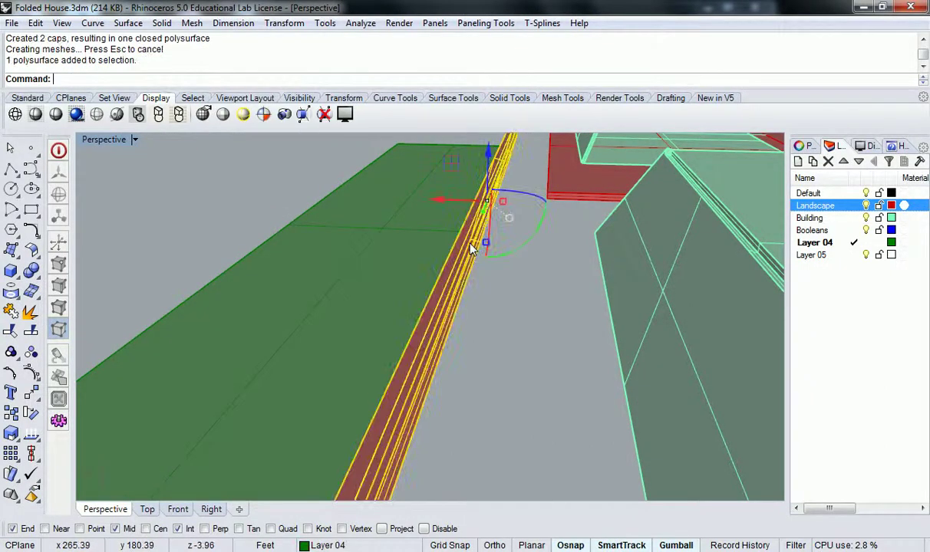
pyautogui.press('Escape')
pyautogui.scroll(-5, 473, 253)
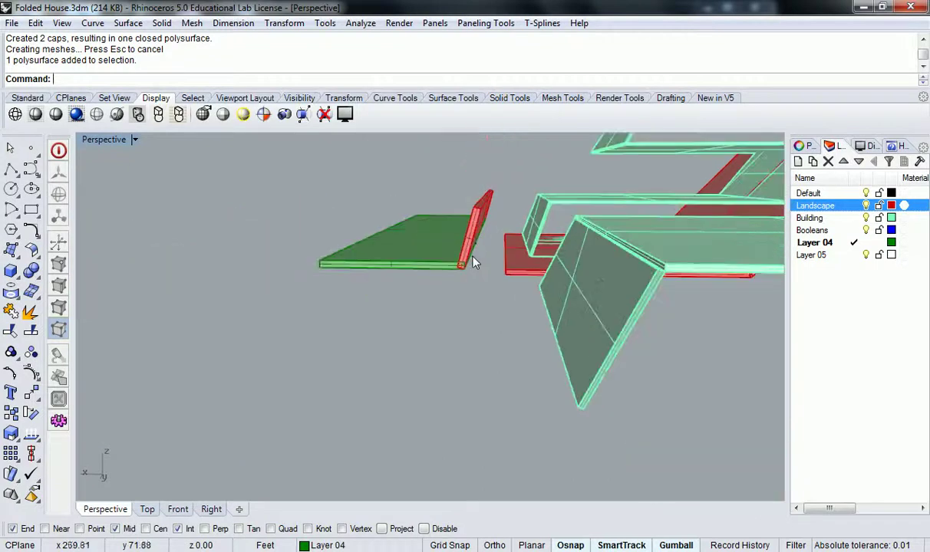
pyautogui.click(471, 247)
pyautogui.keyDown('shift'); pyautogui.click(411, 228); pyautogui.keyUp('shift')
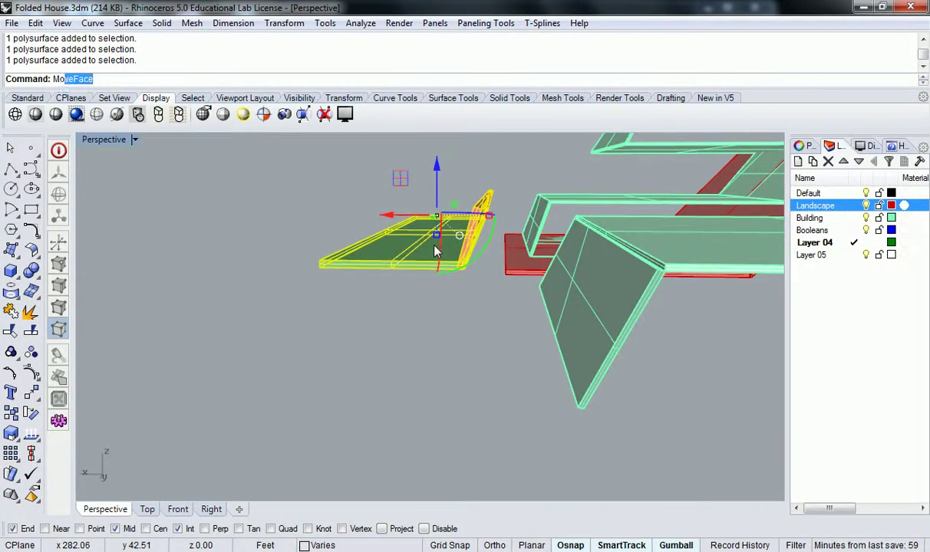
pyautogui.press('Return')
pyautogui.scroll(3, 451, 247)
pyautogui.click(443, 229)
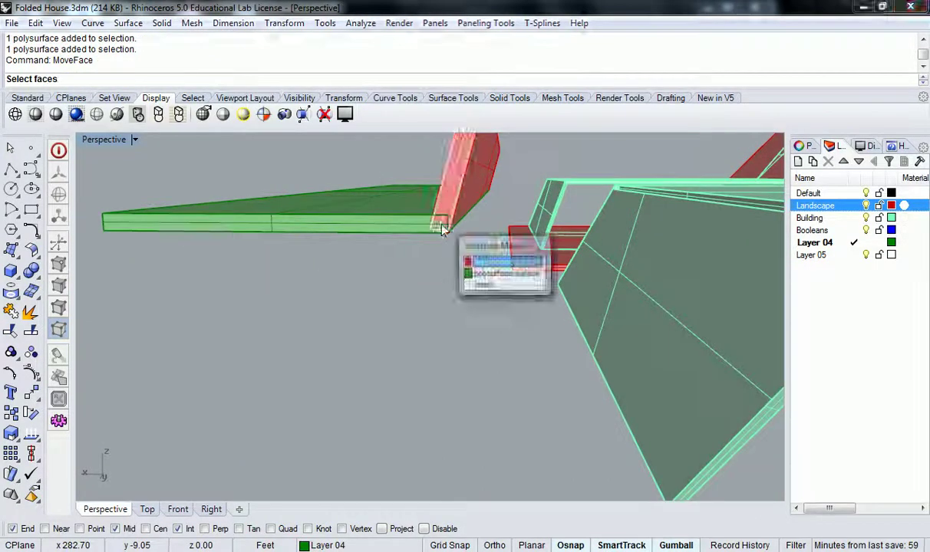
pyautogui.press('Escape')
# - Move the green and red solids together from their shared lower corner to the matching corner of the building's roof and wall joint
pyautogui.moveTo(469, 278); pyautogui.dragTo(406, 204)
pyautogui.write('M')
pyautogui.press('Return')
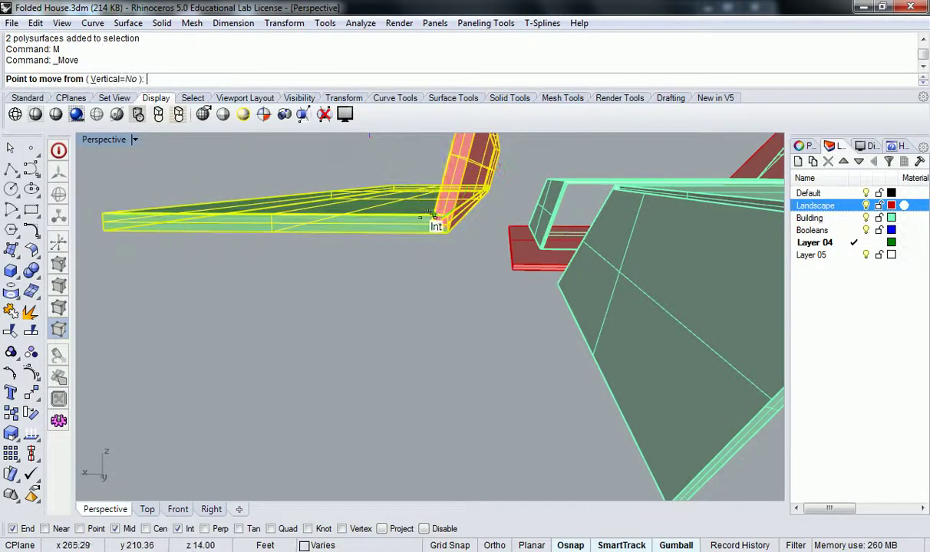
pyautogui.click(438, 230)
pyautogui.scroll(3, 650, 235)
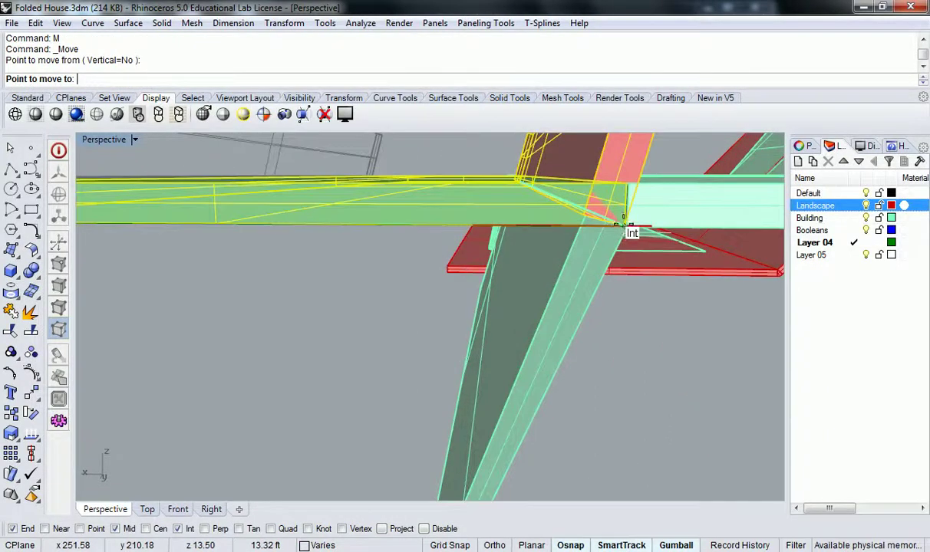
pyautogui.click(602, 222)
pyautogui.scroll(-3, 610, 214)
pyautogui.press('Escape')
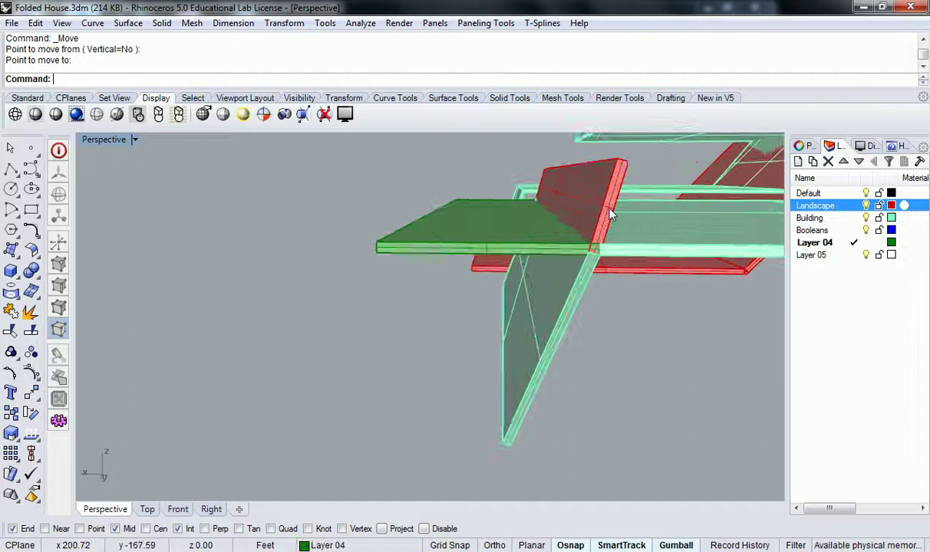
# - Pull the front end faces of the green and red solids outward so both extend past the building's roof edge
pyautogui.scroll(2, 606, 225)
pyautogui.scroll(2, 606, 224)
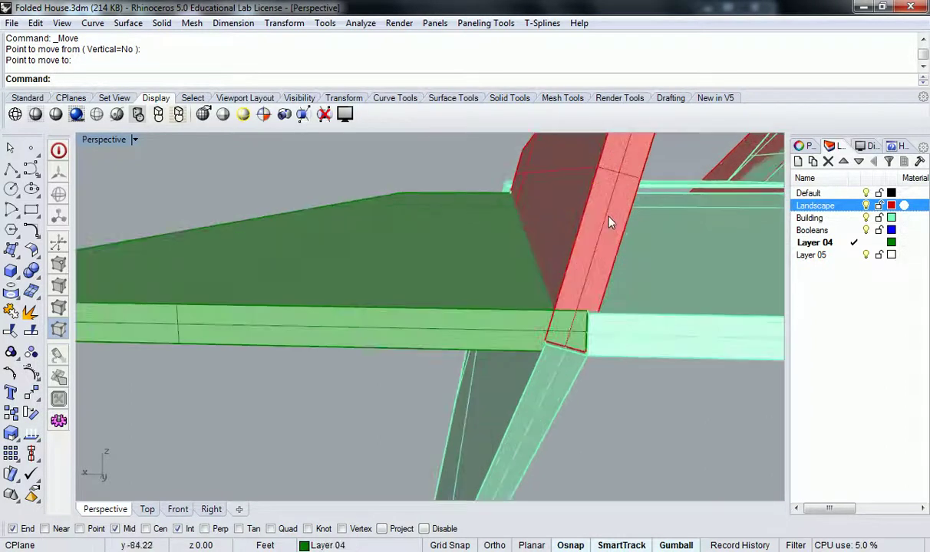
pyautogui.click(611, 223)
pyautogui.scroll(-3, 470, 335)
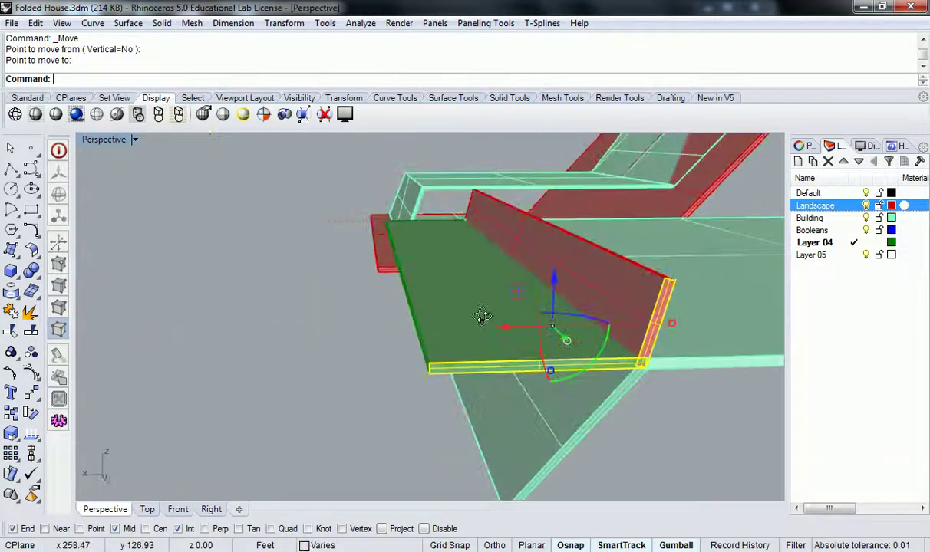
pyautogui.moveTo(596, 358); pyautogui.dragTo(599, 359)
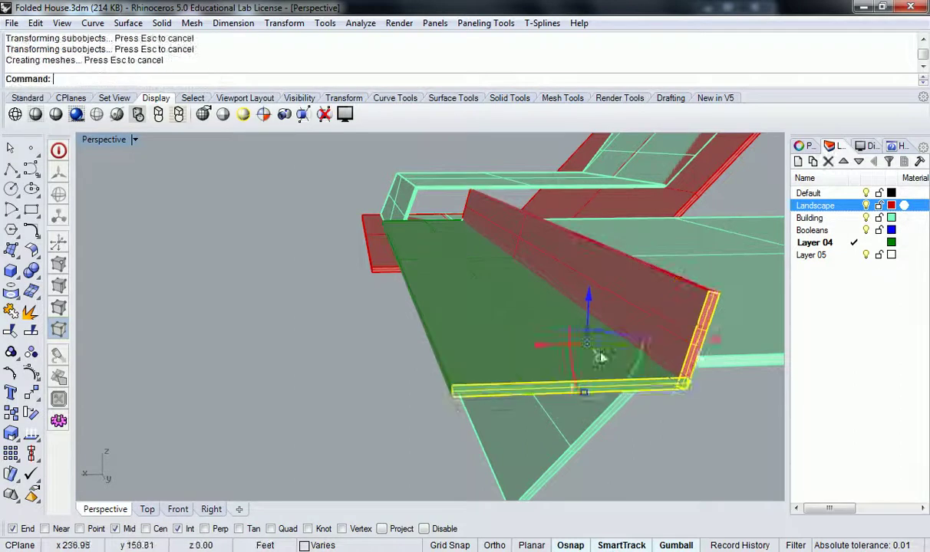
pyautogui.press('Escape')
# - Boolean-intersect the flat green solid with the slanted red solid to keep only their shared joint piece
pyautogui.moveTo(715, 339); pyautogui.dragTo(656, 356, button='right')
pyautogui.keyDown('shift'); pyautogui.moveTo(414, 420); pyautogui.dragTo(494, 280, button='right'); pyautogui.keyUp('shift')
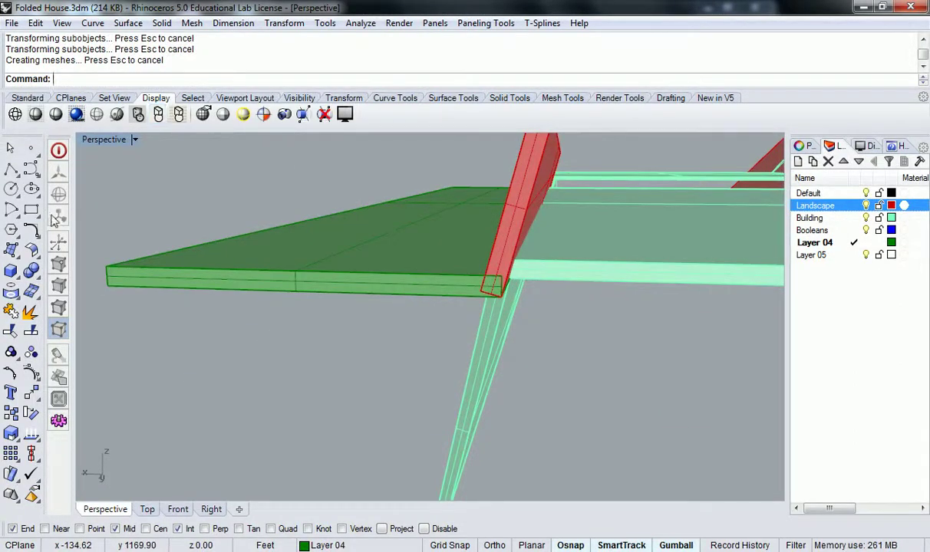
pyautogui.click(30, 271)
pyautogui.click(92, 278)
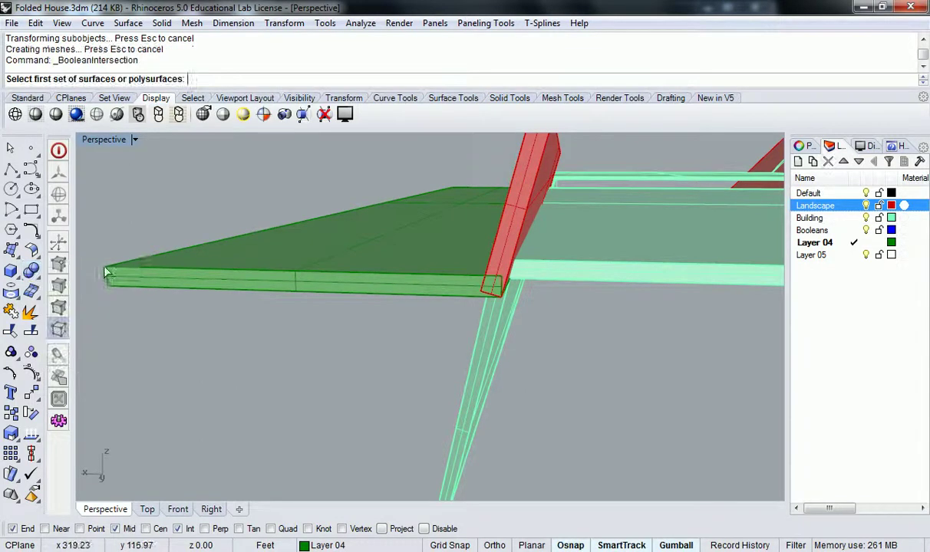
pyautogui.moveTo(270, 224); pyautogui.dragTo(325, 237, button='right')
pyautogui.click(323, 235)
pyautogui.press('Return')
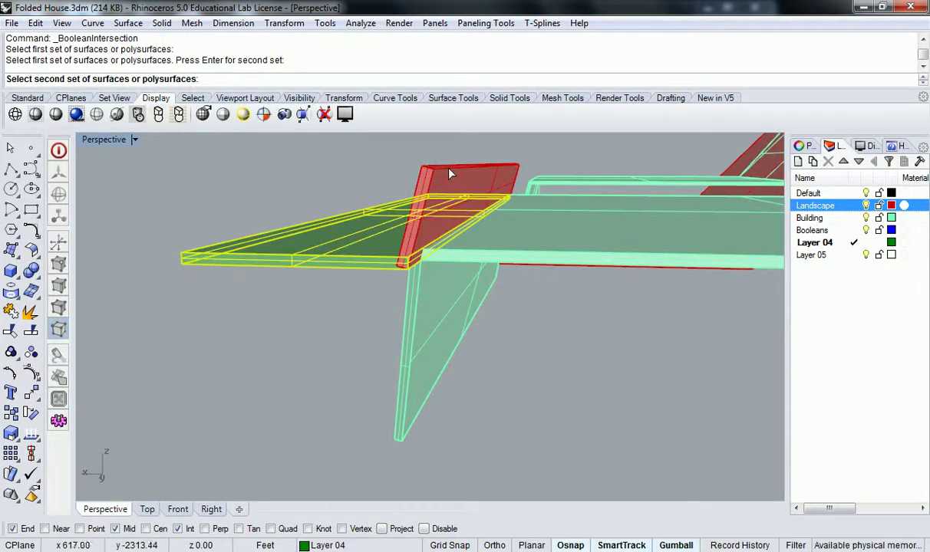
pyautogui.click(450, 174)
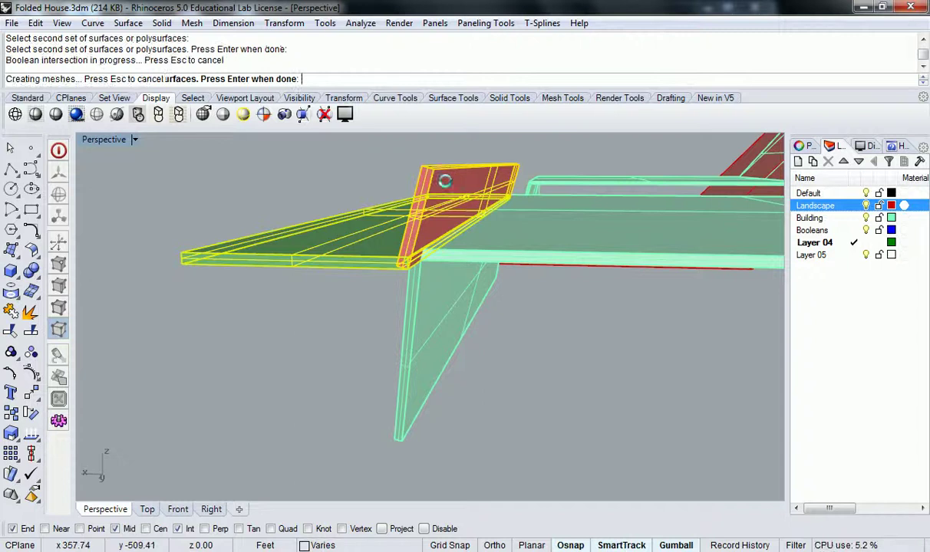
pyautogui.moveTo(380, 257); pyautogui.dragTo(606, 273, button='right')
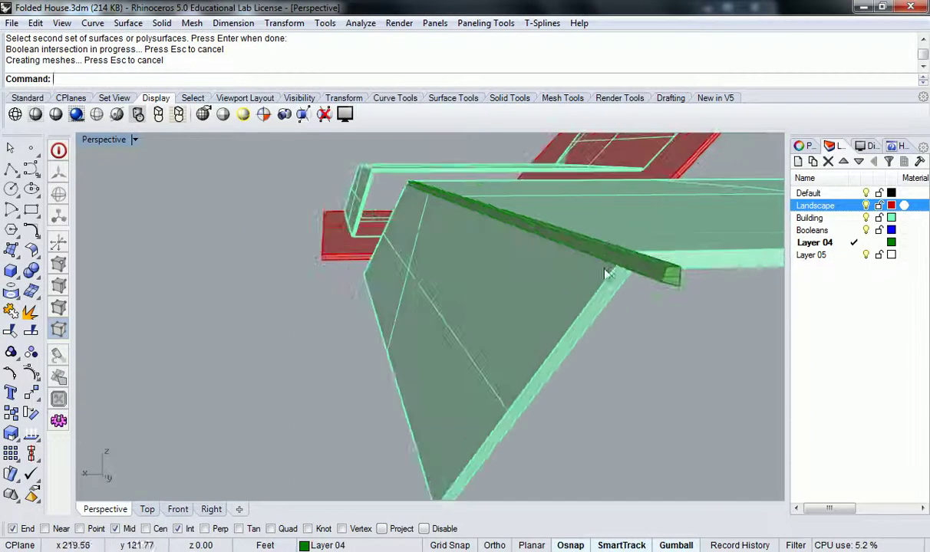
# - Make Booleans the current layer, draw a box from the roof corner around the joint piece's overhanging end, and nudge it slightly along its red axis
pyautogui.scroll(2, 604, 273)
pyautogui.moveTo(636, 236); pyautogui.dragTo(669, 264, button='right')
pyautogui.moveTo(580, 253); pyautogui.dragTo(472, 220, button='right')
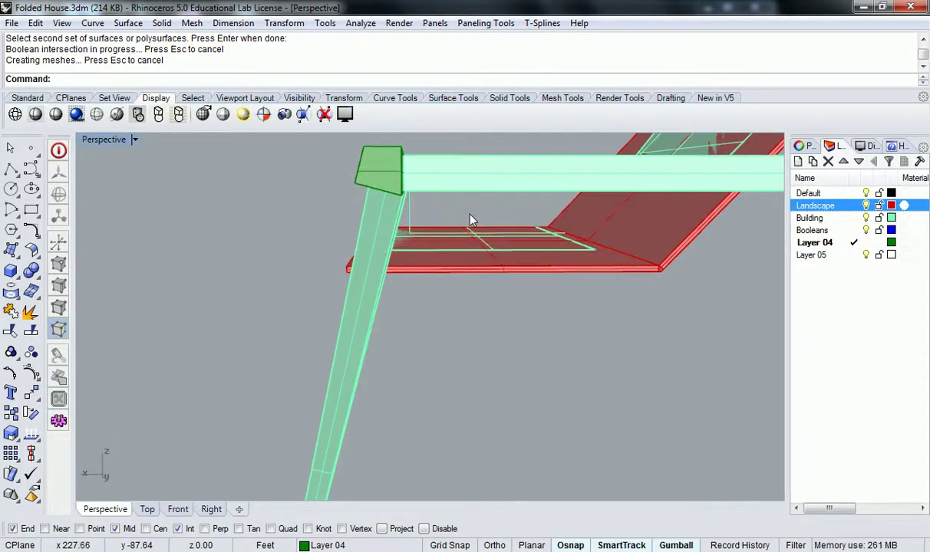
pyautogui.moveTo(469, 214); pyautogui.dragTo(392, 243, button='right')
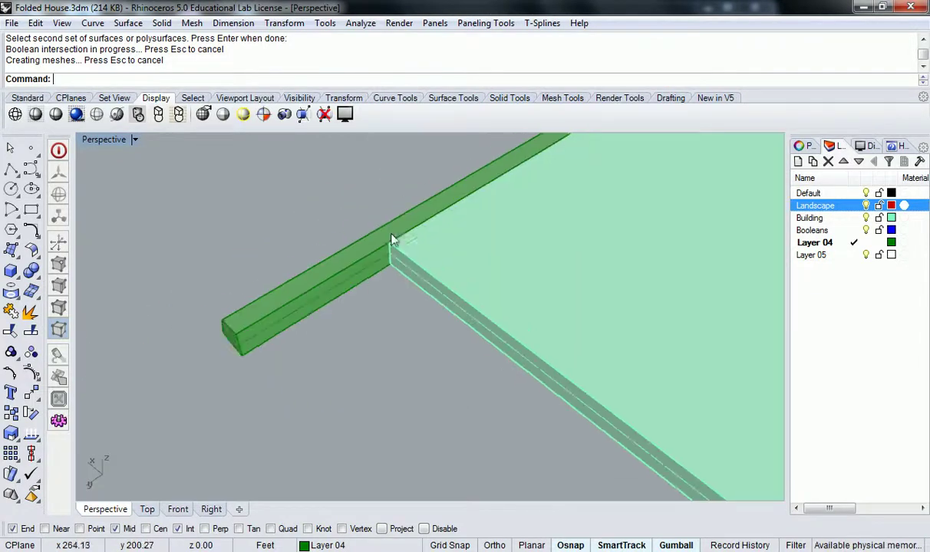
pyautogui.doubleClick(806, 230)
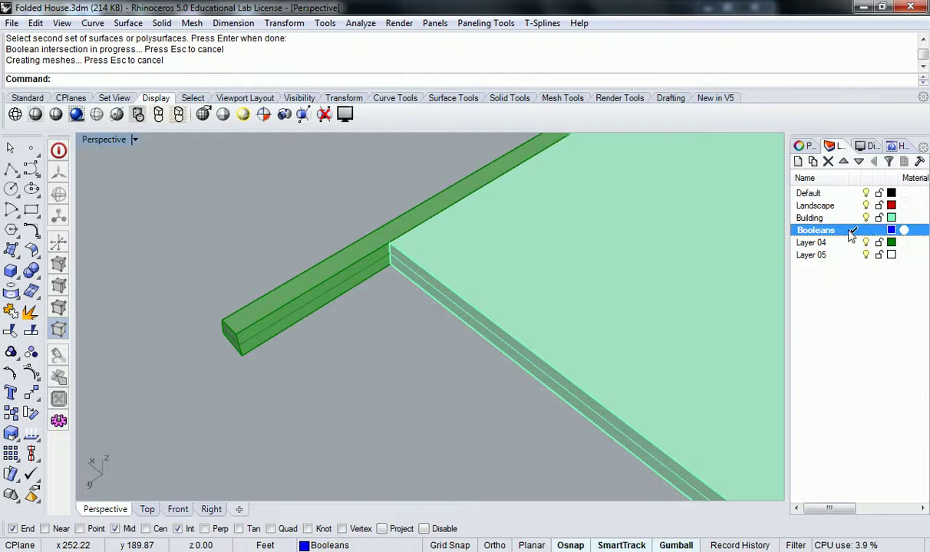
pyautogui.click(13, 272)
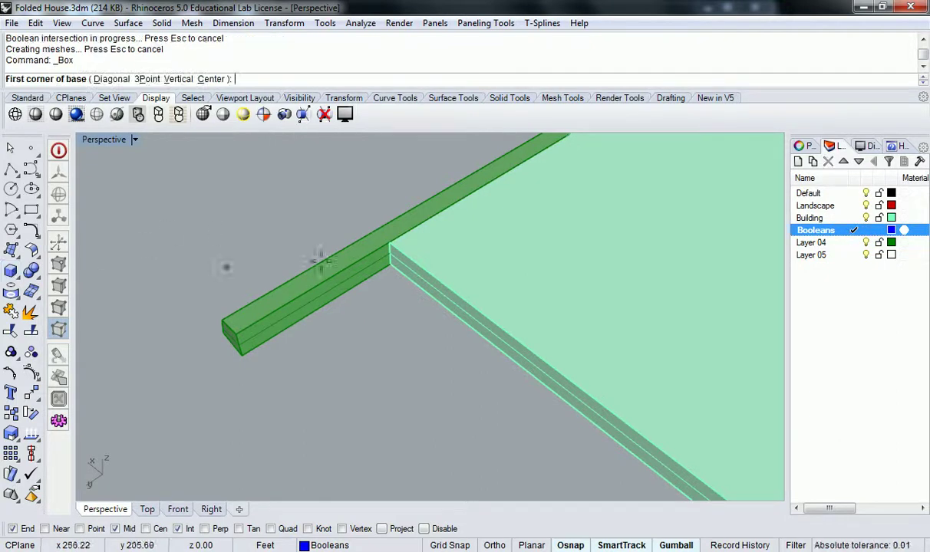
pyautogui.click(389, 242)
pyautogui.click(119, 271)
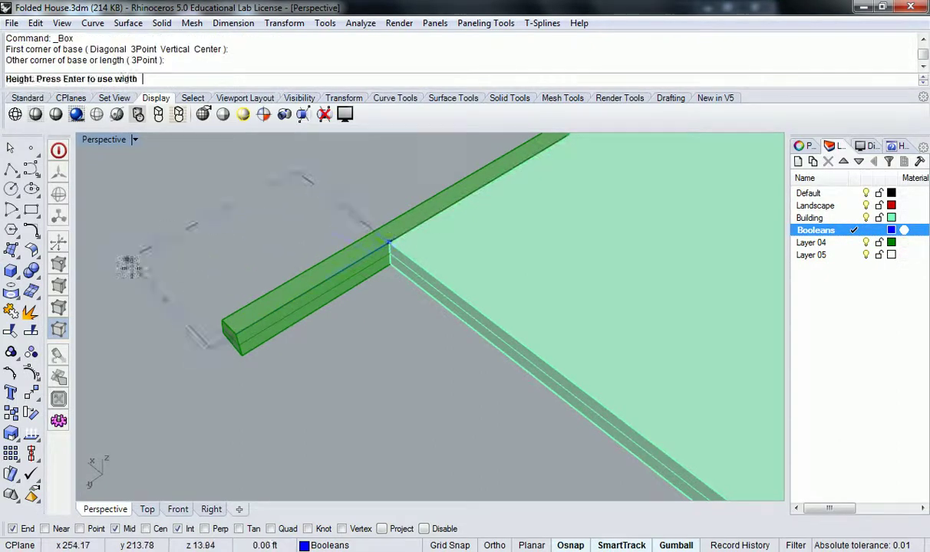
pyautogui.click(151, 336)
pyautogui.moveTo(243, 265); pyautogui.dragTo(247, 273)
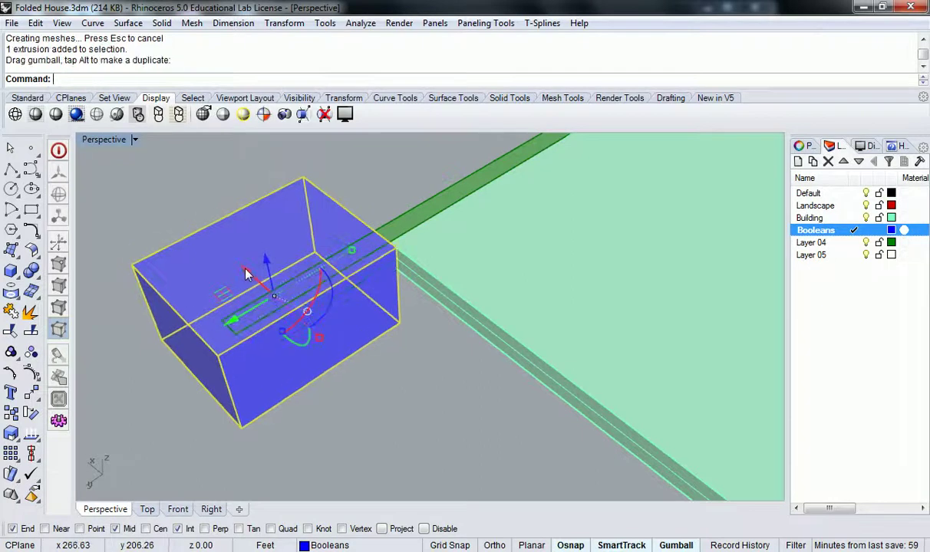
pyautogui.press('Escape')
# - Subtract the blue box from the green joint piece with BooleanDifference to trim off its overhanging end
pyautogui.write('Booleas')
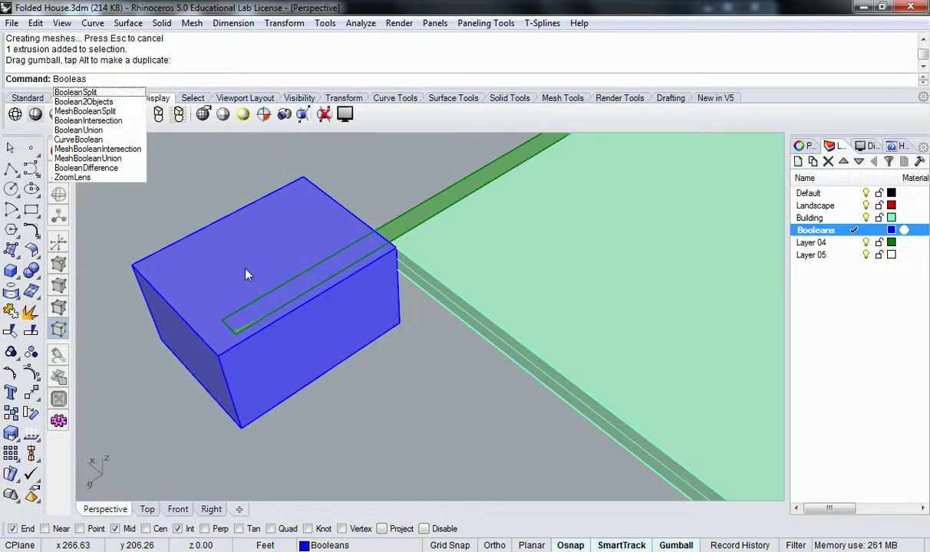
pyautogui.press('BackSpace')
pyautogui.write('nD')
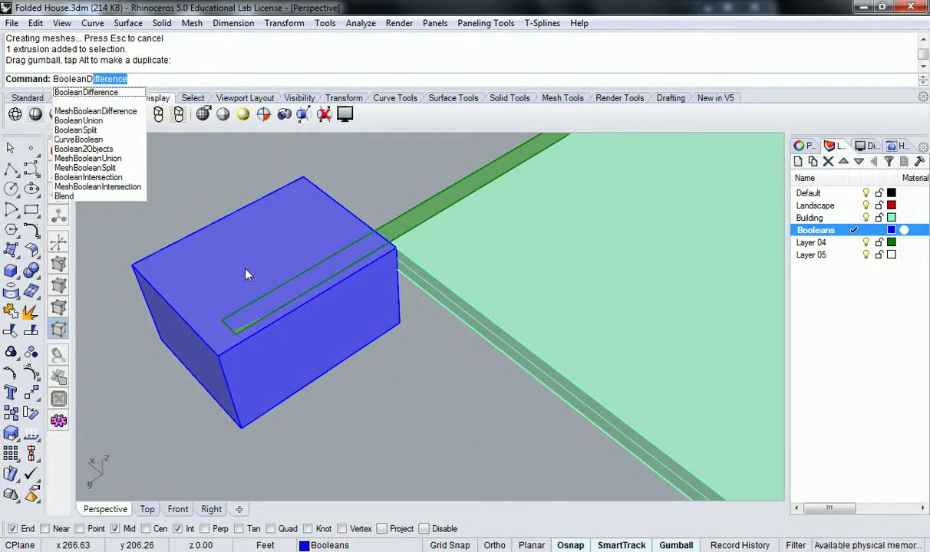
pyautogui.press('Return')
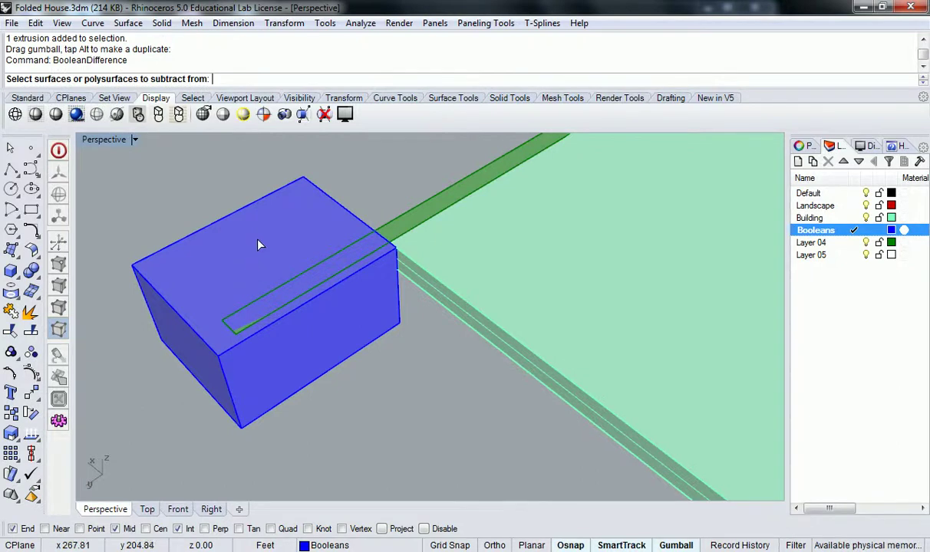
pyautogui.click(386, 202)
pyautogui.press('Return')
pyautogui.click(314, 218)
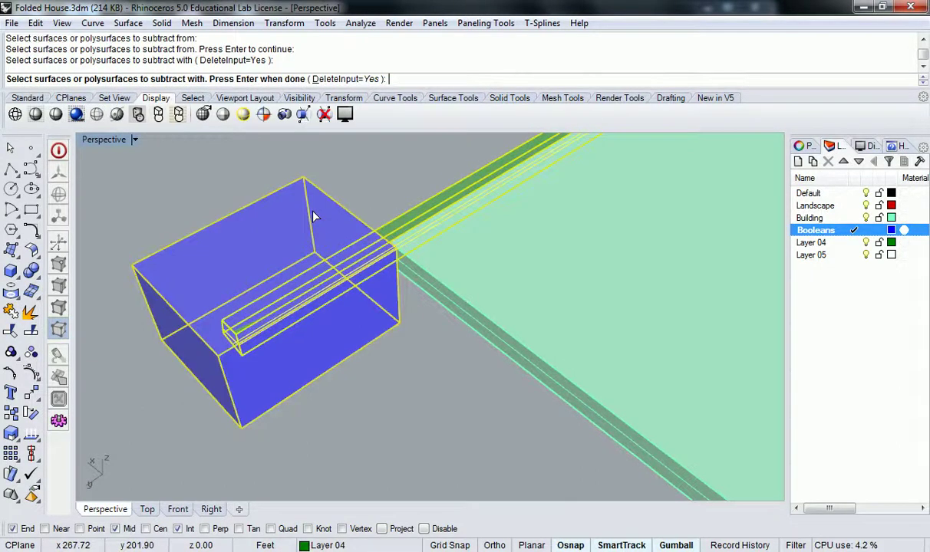
pyautogui.press('Return')
pyautogui.moveTo(322, 250); pyautogui.dragTo(514, 231, button='right')
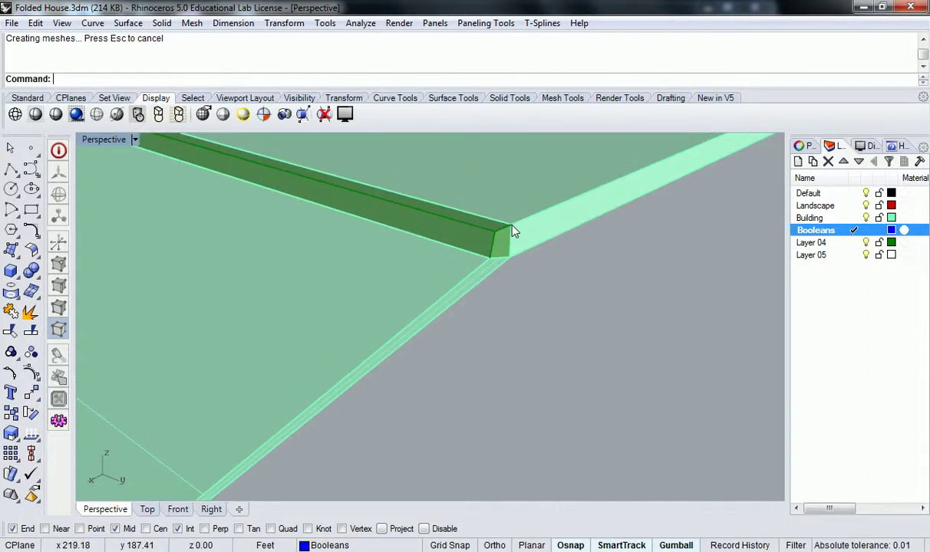
pyautogui.scroll(-15, 511, 225)
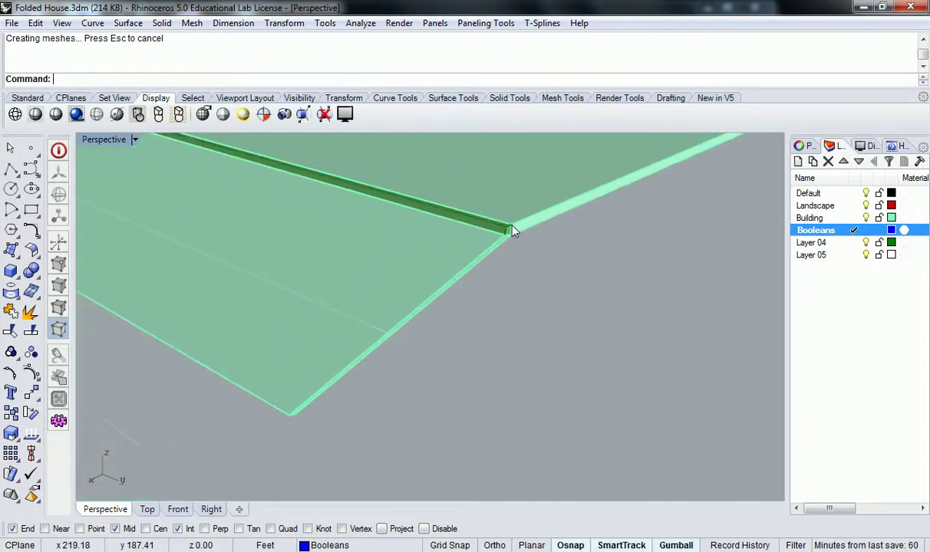
pyautogui.keyDown('shift'); pyautogui.moveTo(404, 190); pyautogui.dragTo(410, 253, button='right'); pyautogui.keyUp('shift')
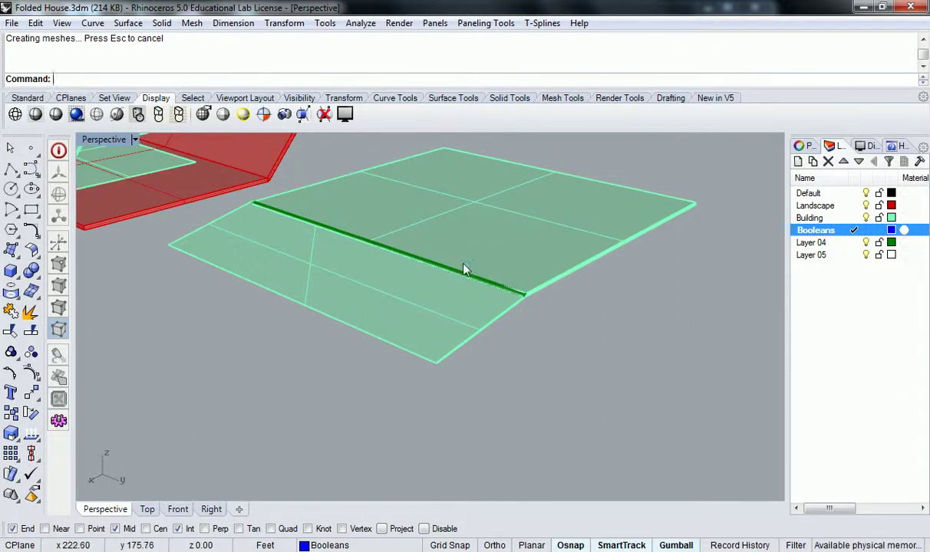
pyautogui.scroll(5, 549, 303)
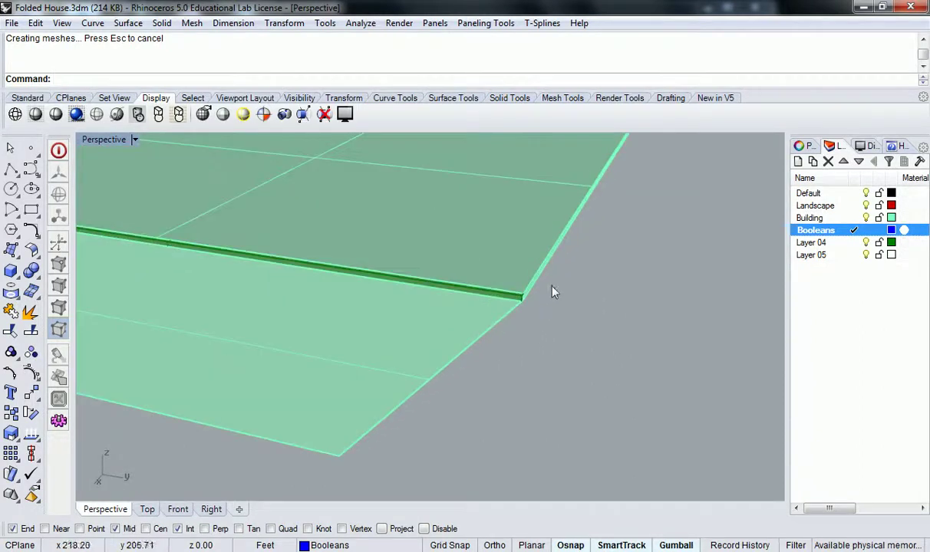
pyautogui.scroll(-5, 553, 292)
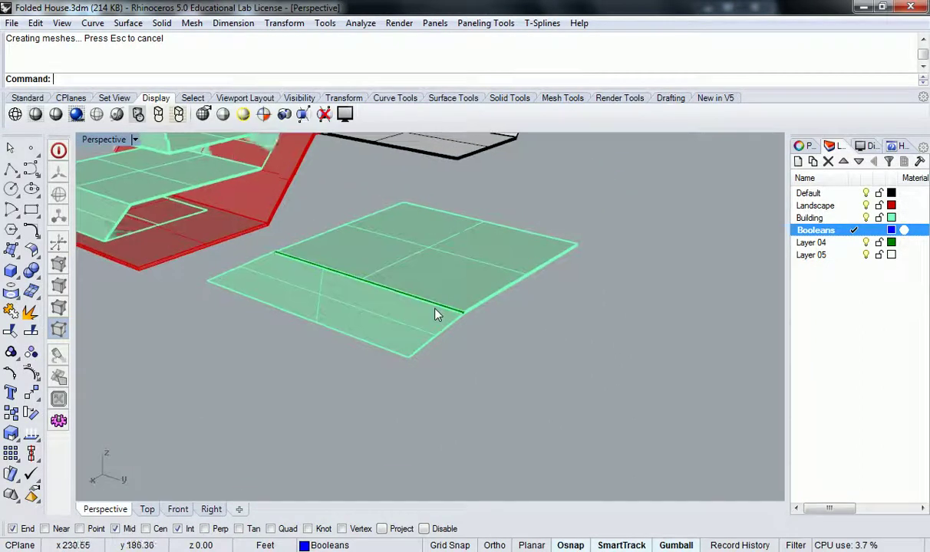
pyautogui.scroll(3, 435, 315)
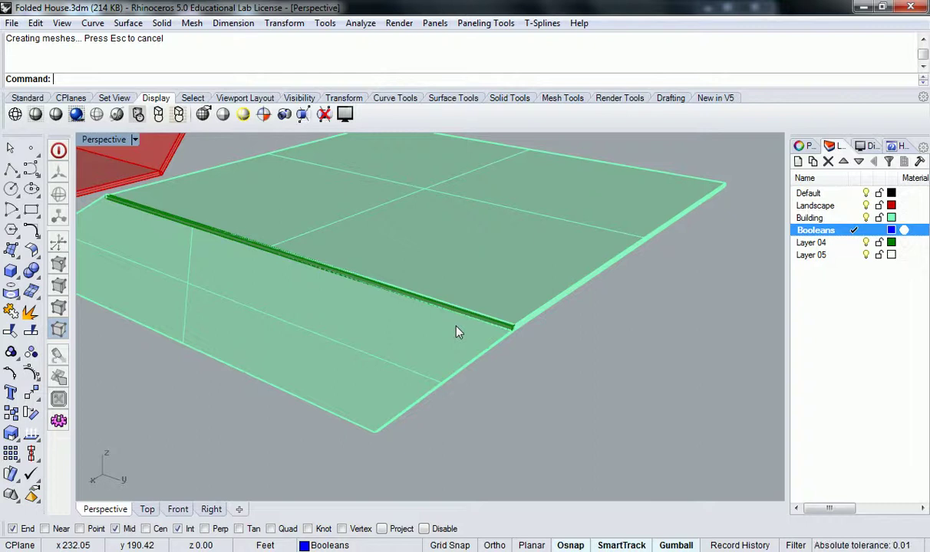